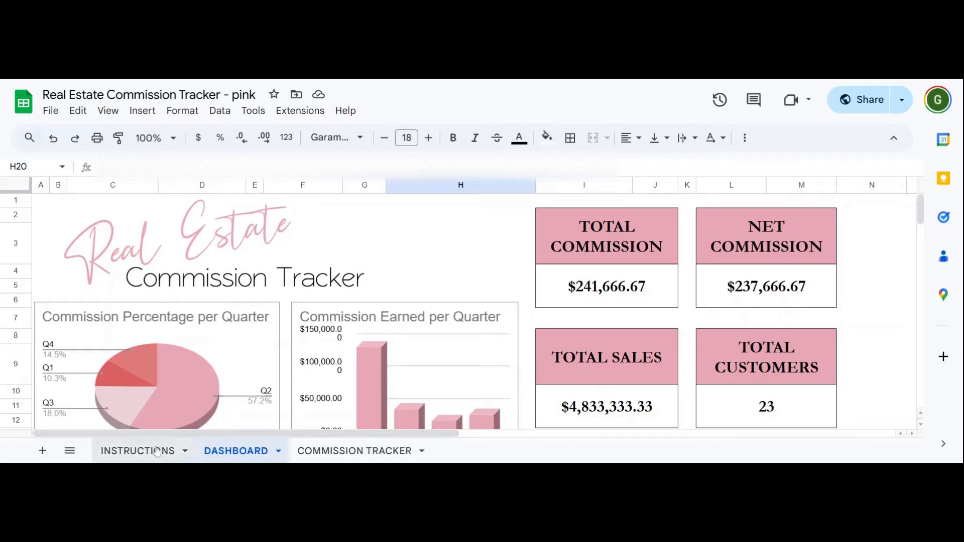
- Open the INSTRUCTIONS sheet and look over its video tutorial note and disclaimer
{"action": "left_click", "coordinate": [147, 454]}
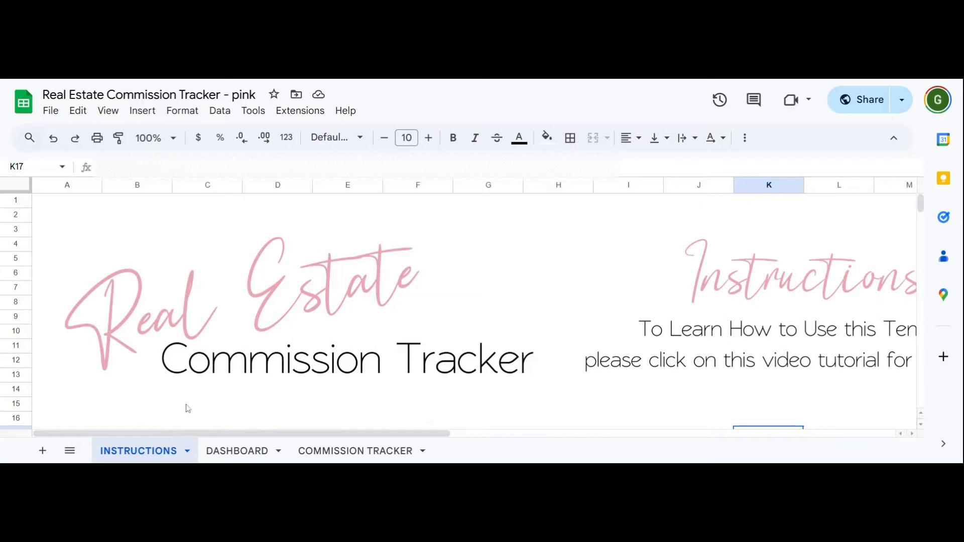
{"action": "scroll", "coordinate": [281, 371], "scroll_direction": "down", "scroll_amount": 3}
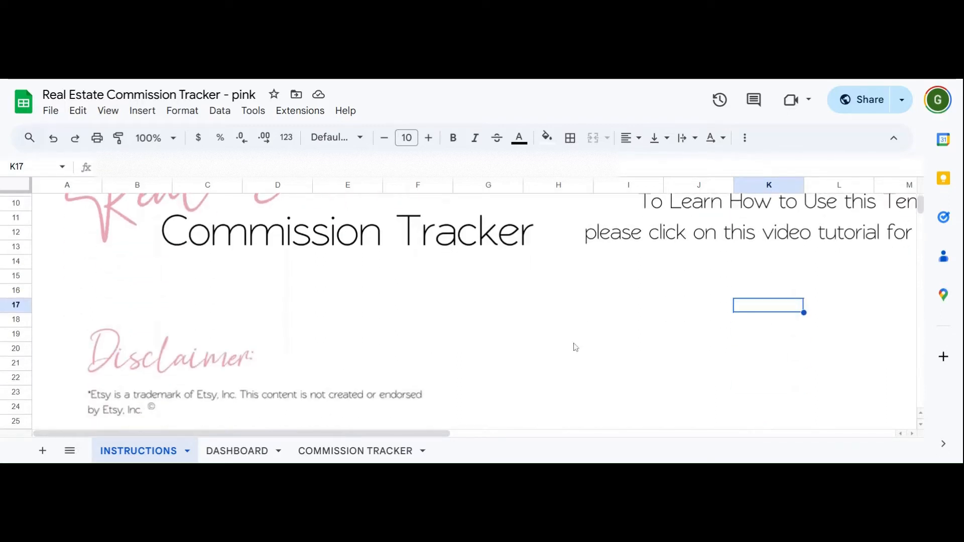
{"action": "left_click", "coordinate": [750, 320]}
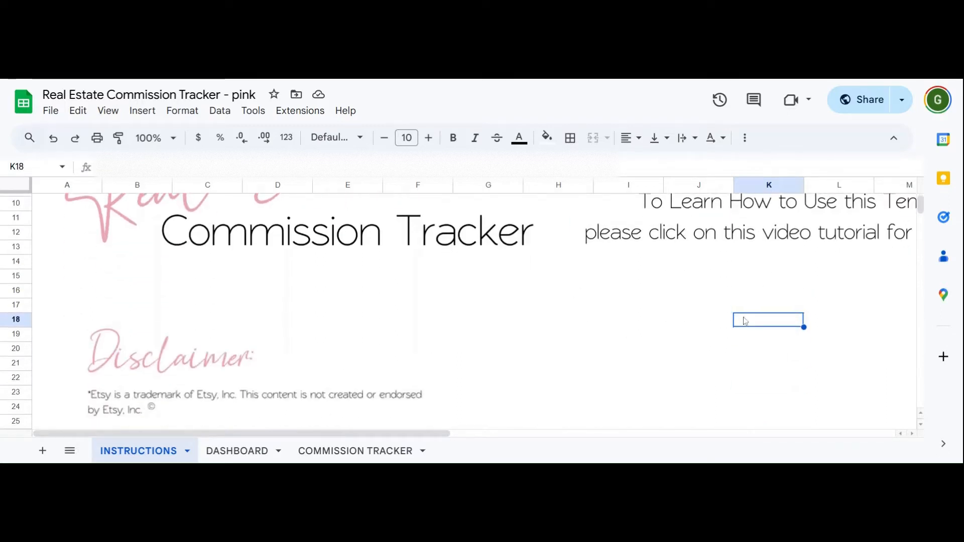
{"action": "left_click", "coordinate": [748, 310]}
{"action": "scroll", "coordinate": [774, 299], "scroll_direction": "up", "scroll_amount": 2}
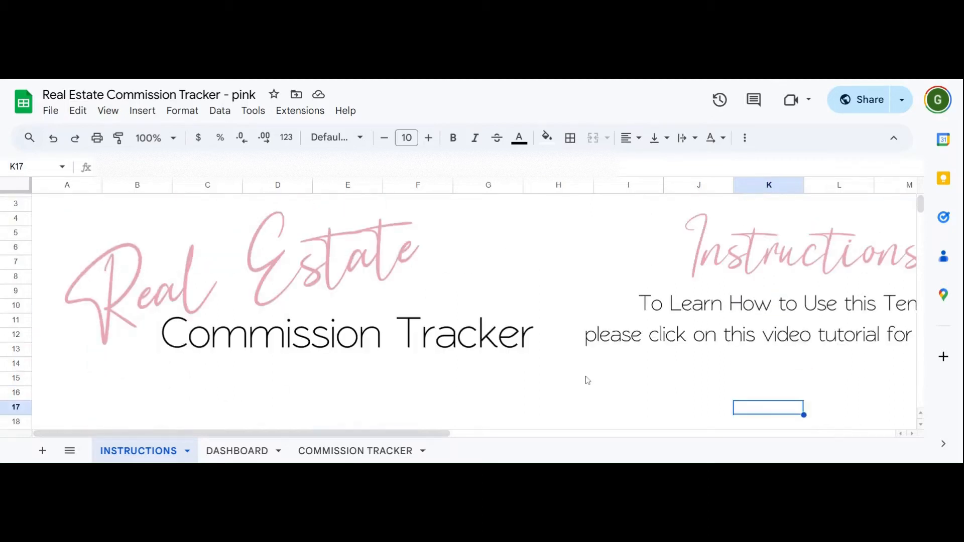
- Review the total commission, net commission, total sales and total customers figures on the DASHBOARD sheet
{"action": "left_click", "coordinate": [289, 449]}
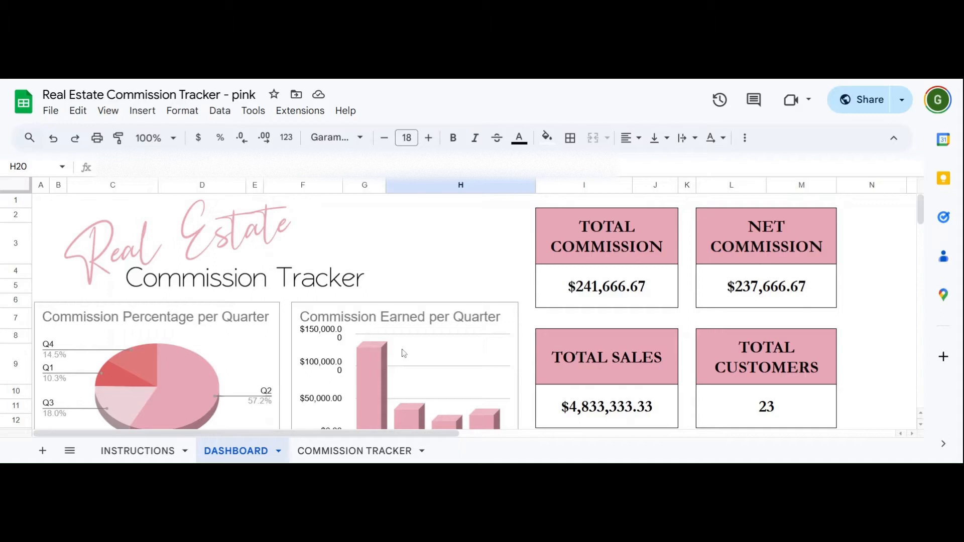
{"action": "left_click", "coordinate": [577, 301]}
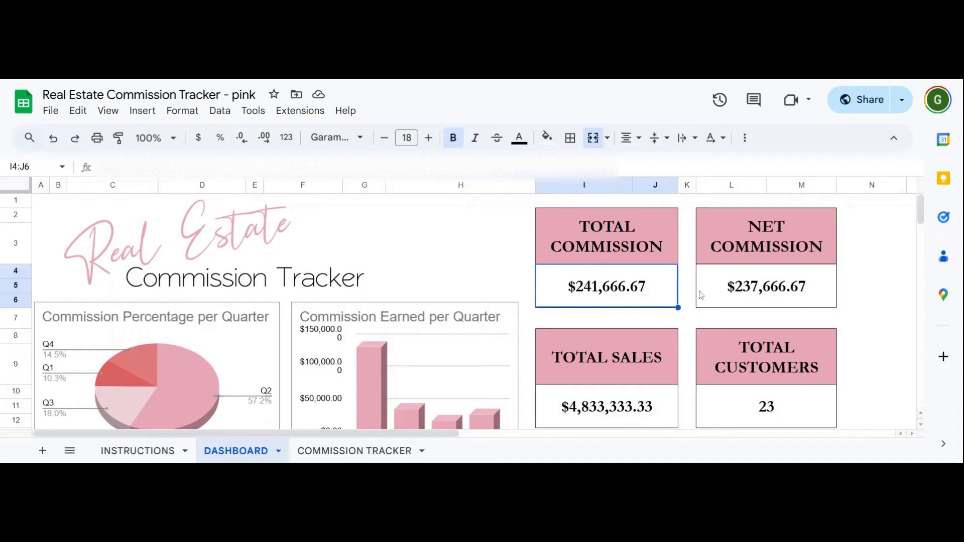
{"action": "left_click", "coordinate": [724, 291]}
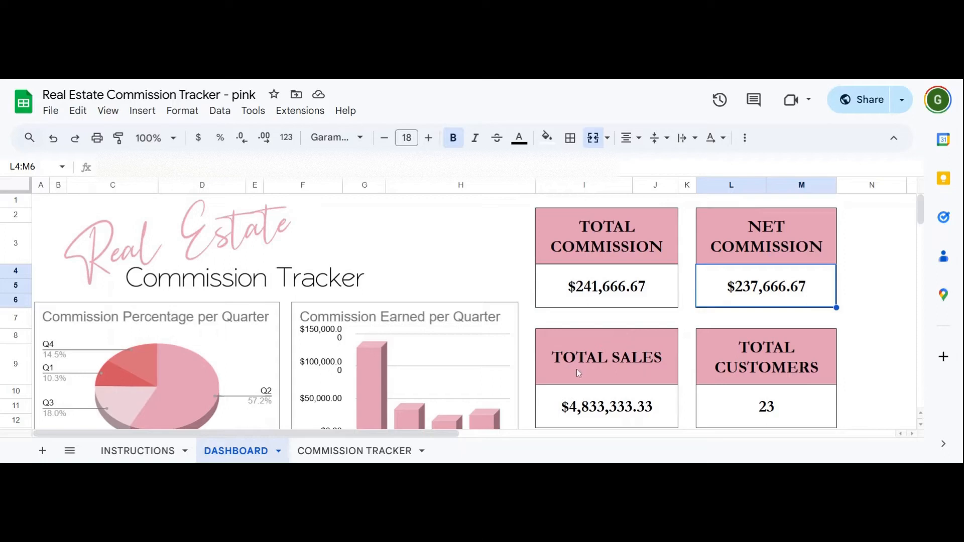
{"action": "left_click", "coordinate": [565, 414]}
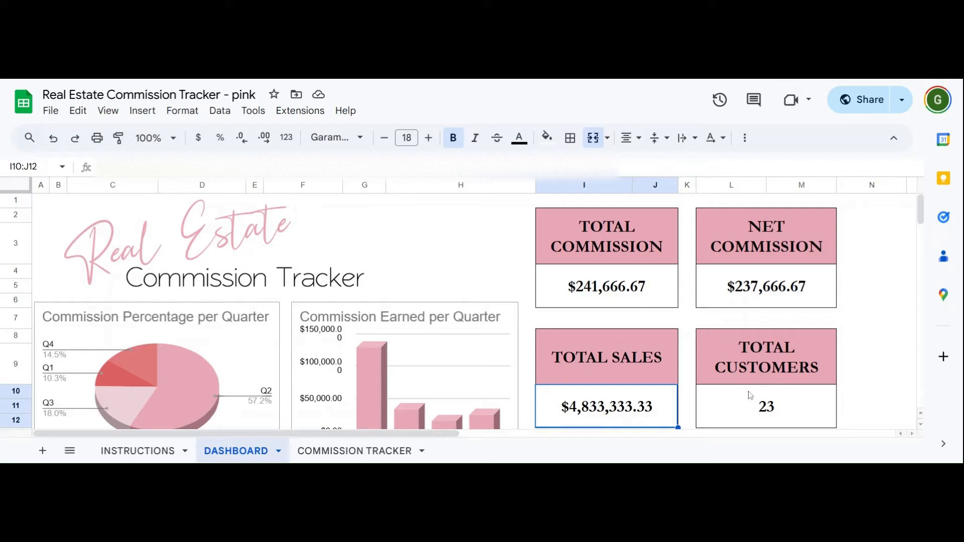
{"action": "left_click", "coordinate": [762, 416]}
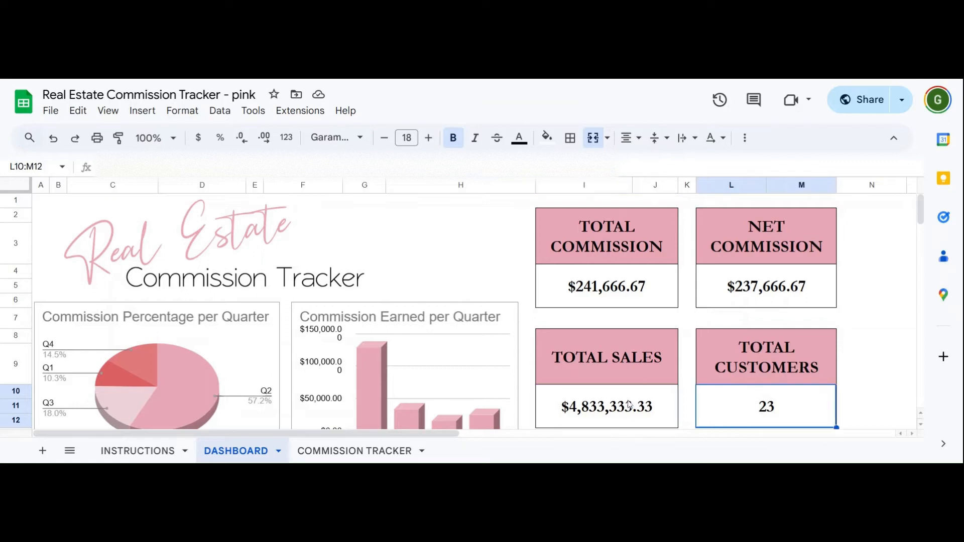
- Examine the dashboard's Commission Earned per Quarter and Commission Percentage per Quarter charts
{"action": "scroll", "coordinate": [499, 358], "scroll_direction": "down", "scroll_amount": 1}
{"action": "left_click", "coordinate": [368, 348]}
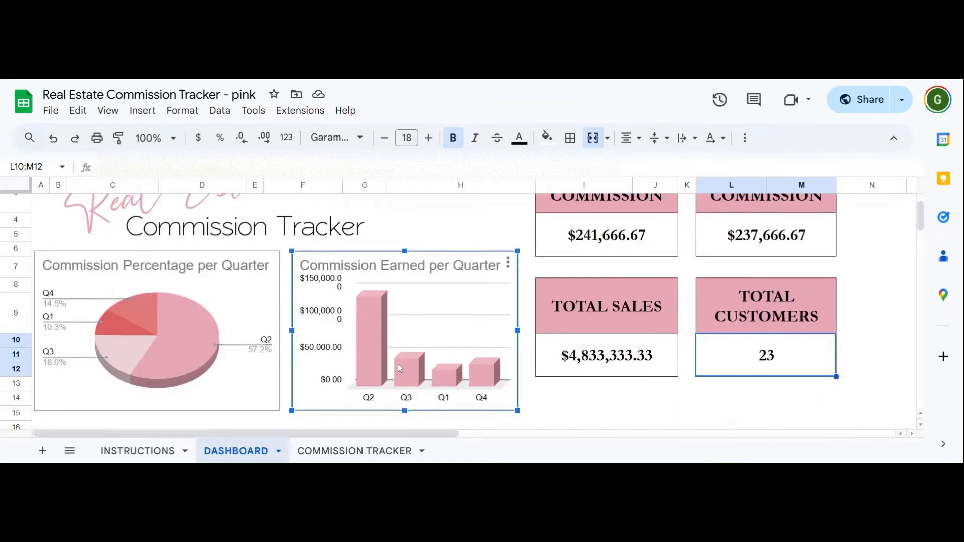
{"action": "mouse_move", "coordinate": [374, 365]}
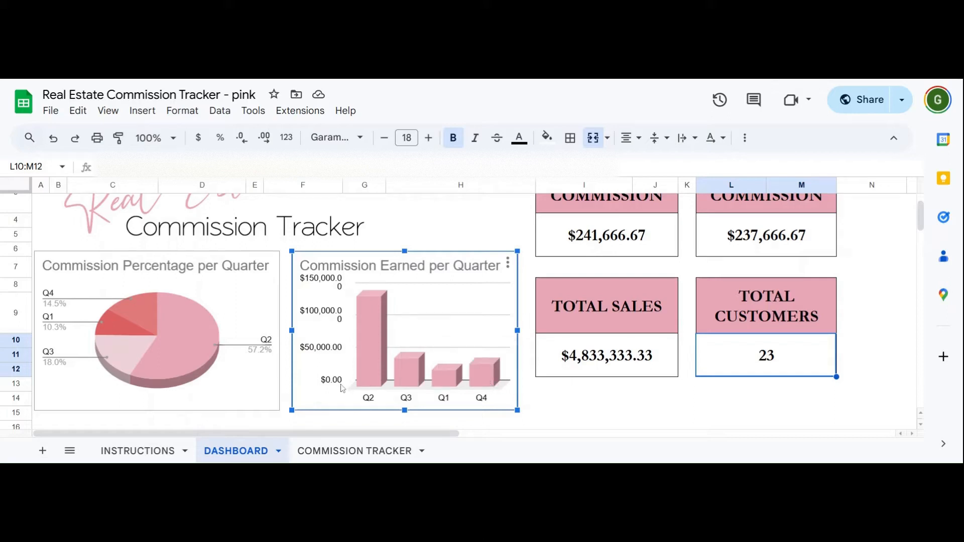
{"action": "mouse_move", "coordinate": [397, 385]}
{"action": "left_click", "coordinate": [209, 348]}
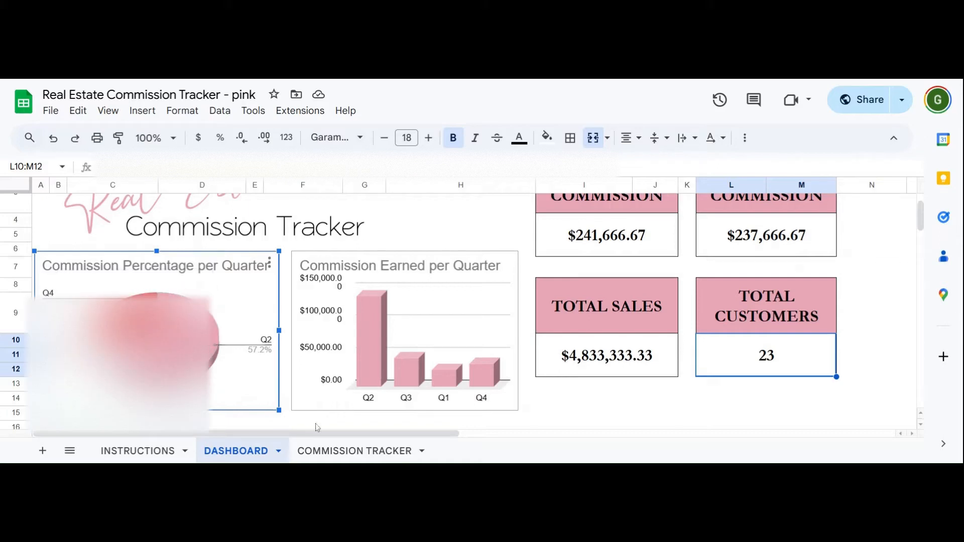
- Clear the sold prices in G5:G30 of the COMMISSION TRACKER sheet
{"action": "left_click", "coordinate": [355, 451]}
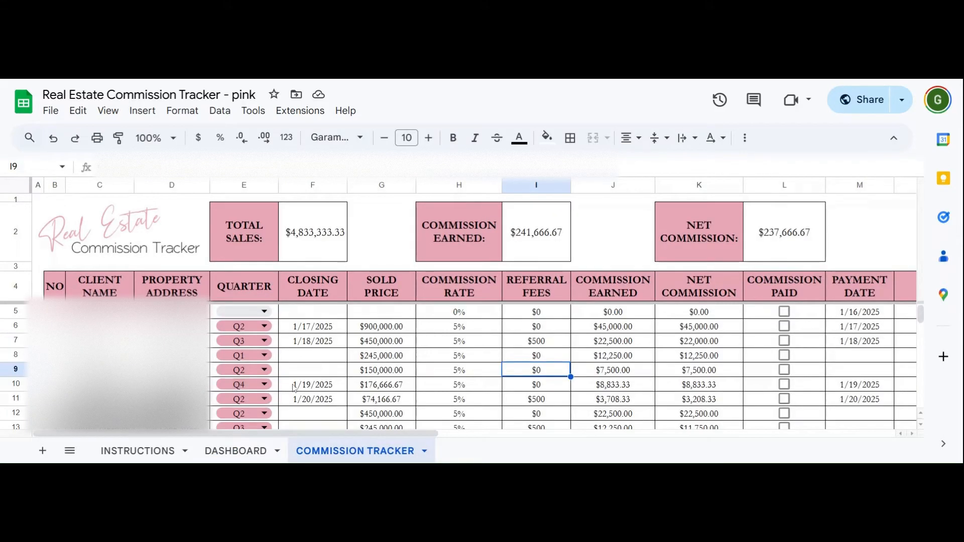
{"action": "left_click", "coordinate": [323, 252]}
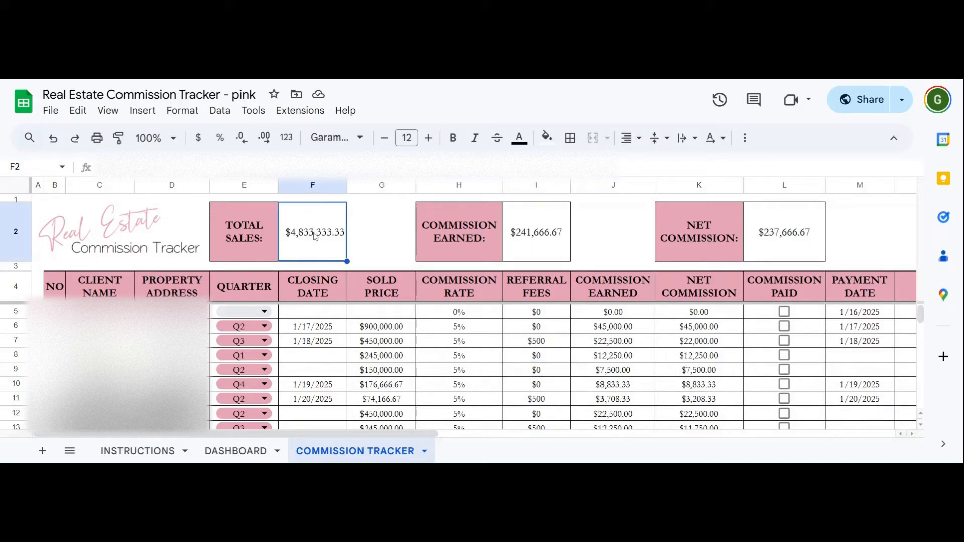
{"action": "left_click_drag", "start_coordinate": [371, 311], "coordinate": [377, 419]}
{"action": "key", "text": "Delete"}
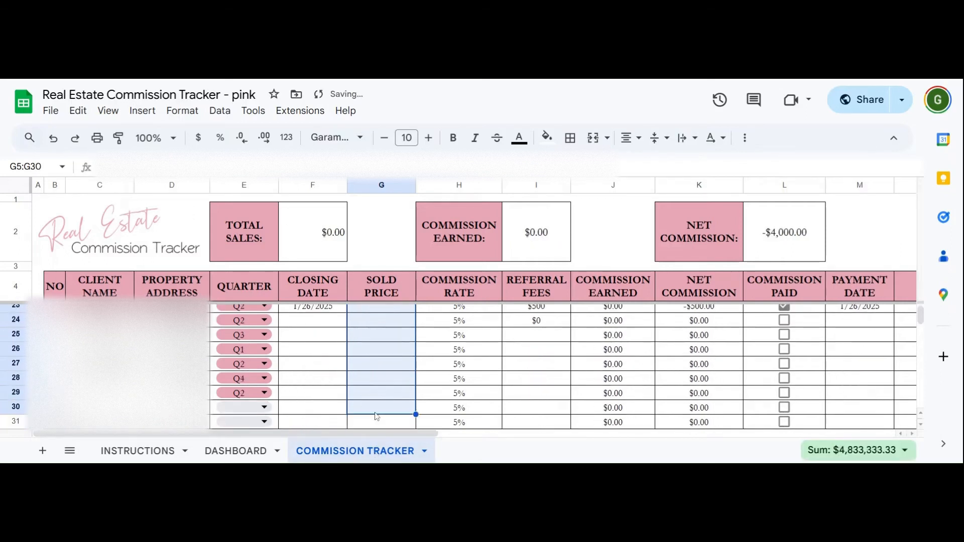
{"action": "scroll", "coordinate": [360, 376], "scroll_direction": "up", "scroll_amount": 1}
{"action": "scroll", "coordinate": [359, 376], "scroll_direction": "up", "scroll_amount": 6}
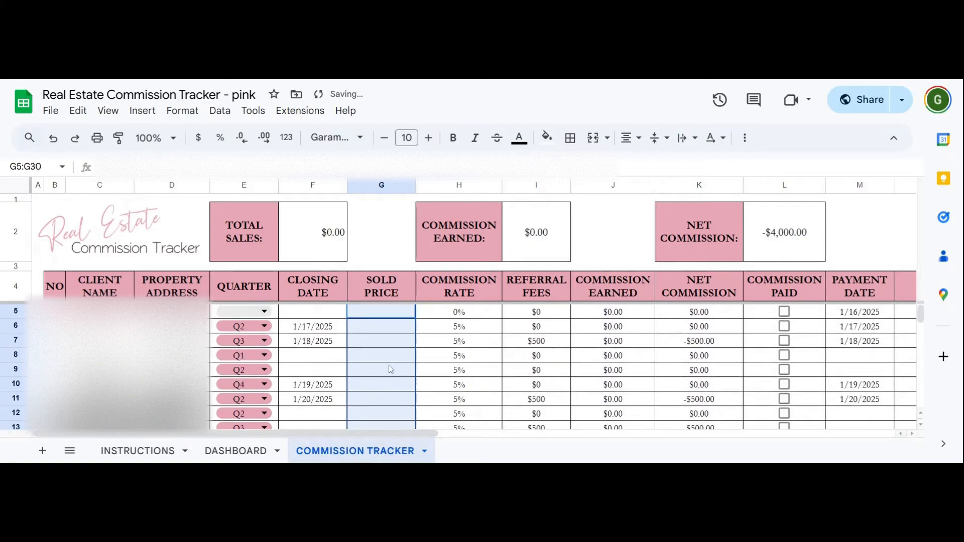
- Enter a sold price of $100,000 and a commission rate of 5% in row 5, and check the commission earned total
{"action": "type", "text": "100,0"}
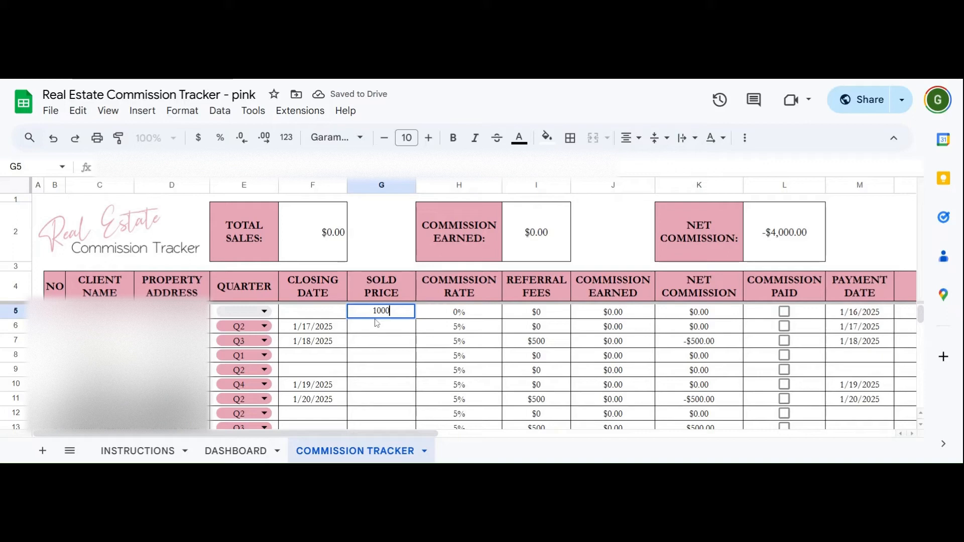
{"action": "type", "text": "00"}
{"action": "key", "text": "Tab"}
{"action": "left_click", "coordinate": [404, 317]}
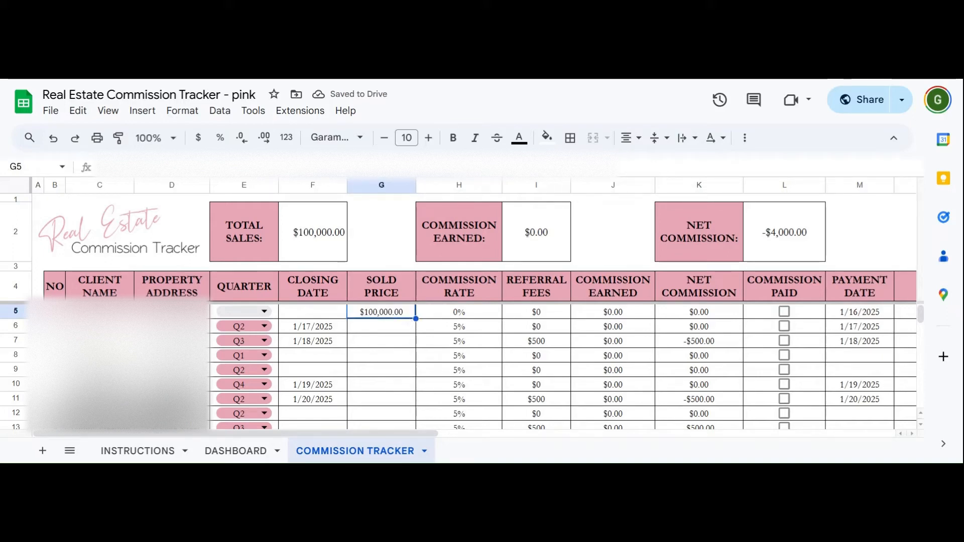
{"action": "left_click", "coordinate": [443, 313]}
{"action": "type", "text": "5"}
{"action": "key", "text": "Tab"}
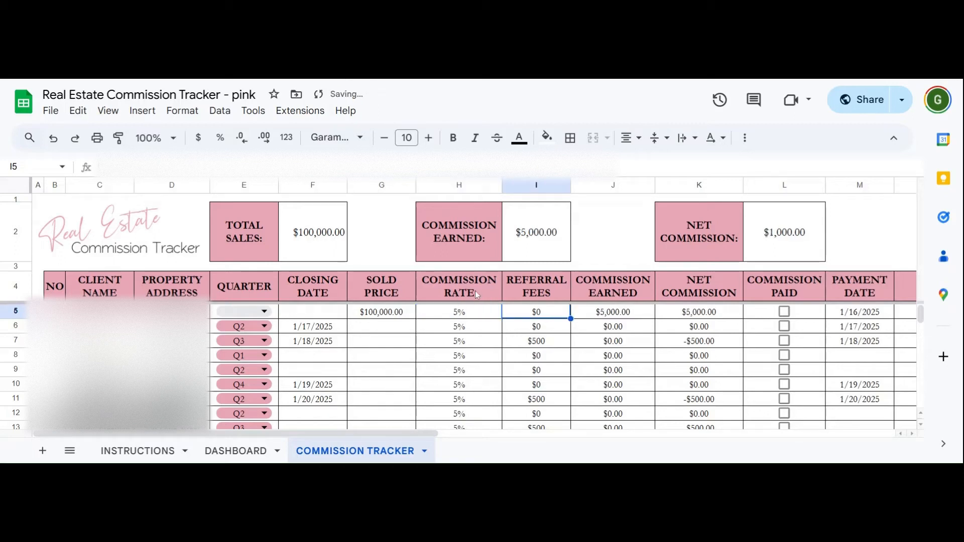
{"action": "left_click", "coordinate": [388, 314]}
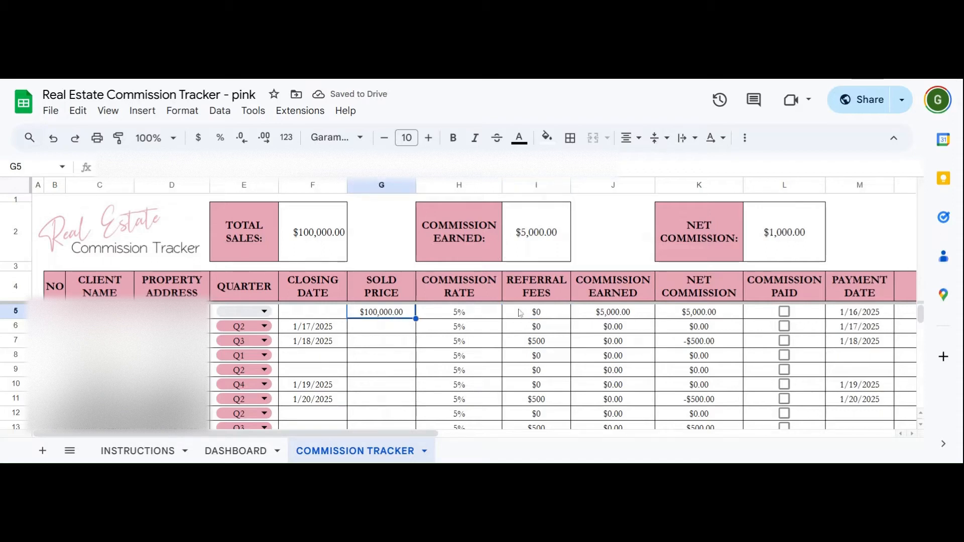
{"action": "left_click", "coordinate": [536, 242]}
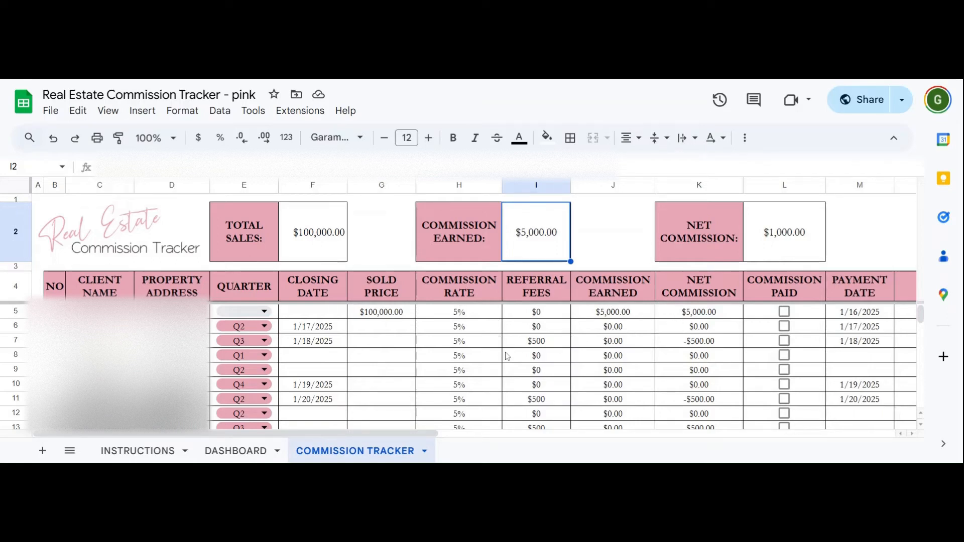
- Fill the referral fees with $0 from I6 down through I27
{"action": "scroll", "coordinate": [526, 414], "scroll_direction": "down", "scroll_amount": 2}
{"action": "scroll", "coordinate": [525, 392], "scroll_direction": "up", "scroll_amount": 2}
{"action": "left_click_drag", "start_coordinate": [532, 327], "coordinate": [535, 462]}
{"action": "type", "text": "0"}
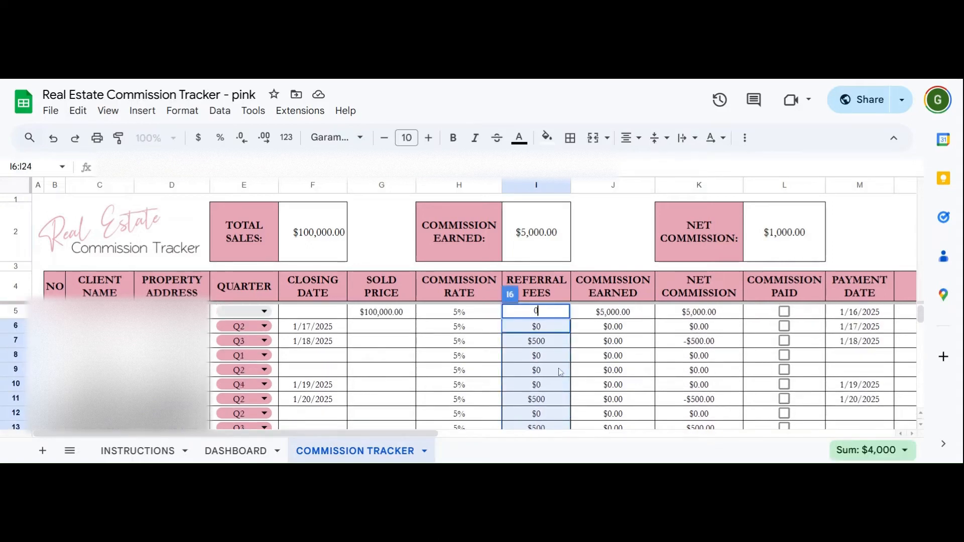
{"action": "left_click", "coordinate": [549, 361]}
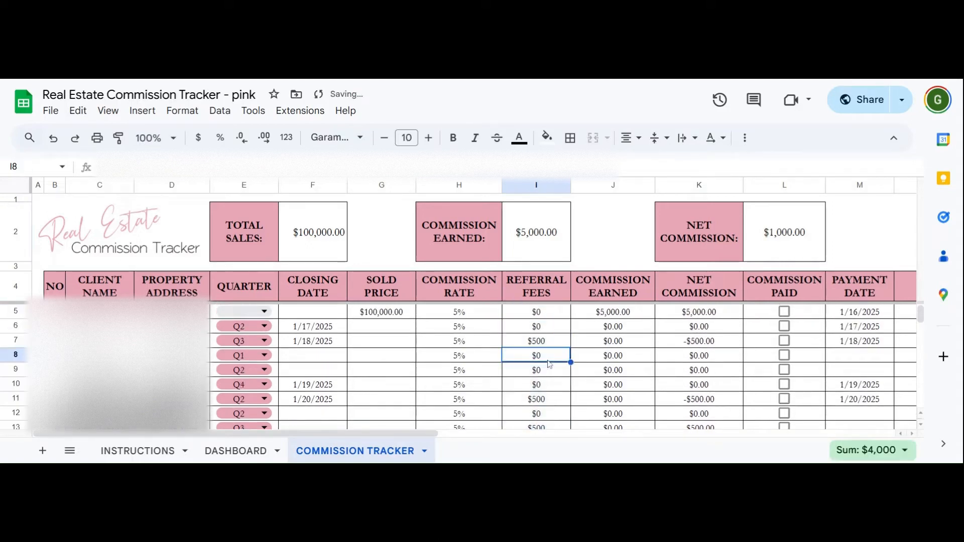
{"action": "left_click", "coordinate": [552, 328]}
{"action": "left_click_drag", "start_coordinate": [571, 334], "coordinate": [561, 425]}
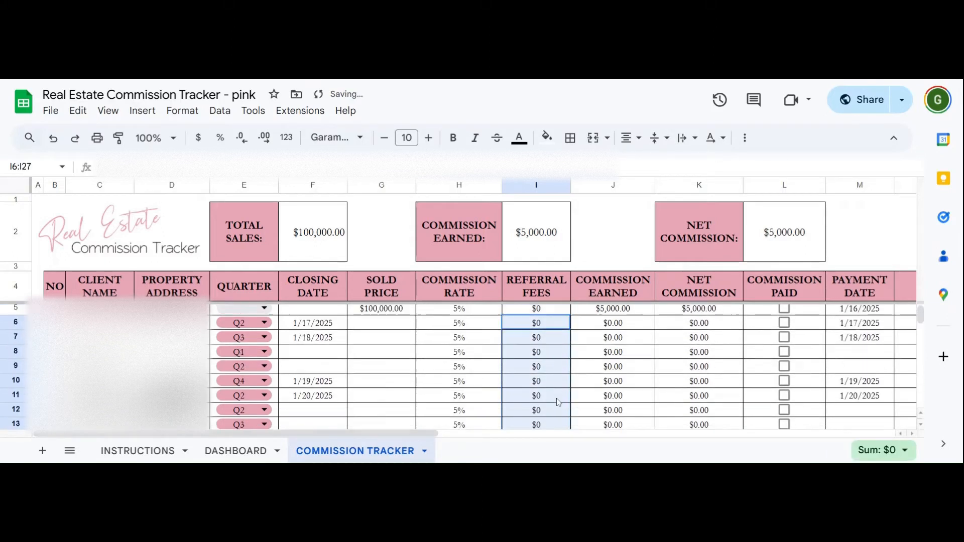
{"action": "left_click", "coordinate": [556, 371]}
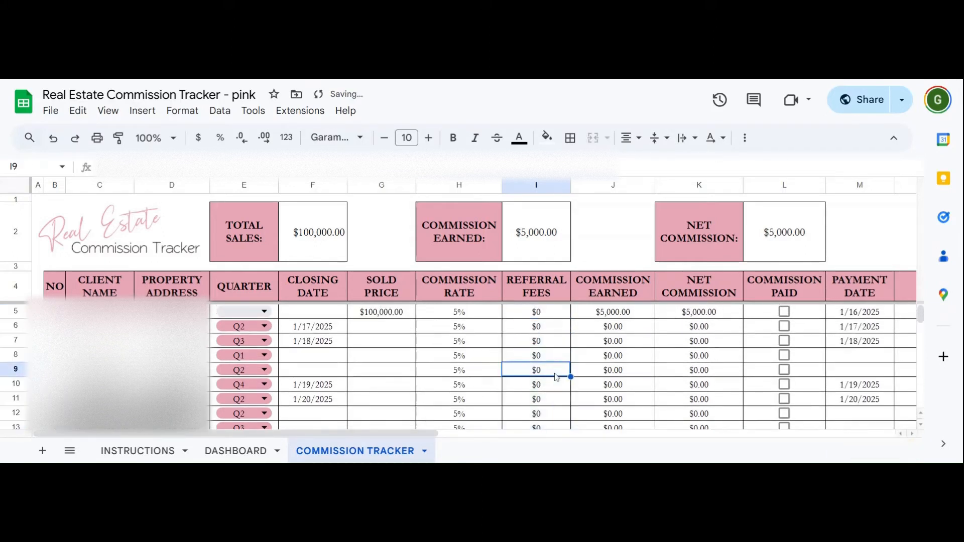
- Enter a sold price of $200,000 in row 6 and check the net commission total
{"action": "left_click", "coordinate": [682, 316]}
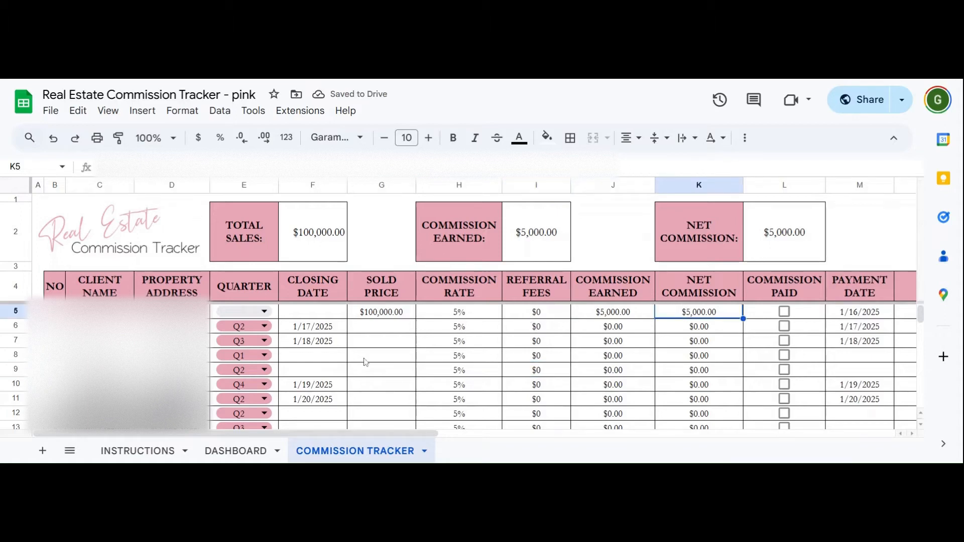
{"action": "left_click", "coordinate": [372, 328]}
{"action": "type", "text": "200,000"}
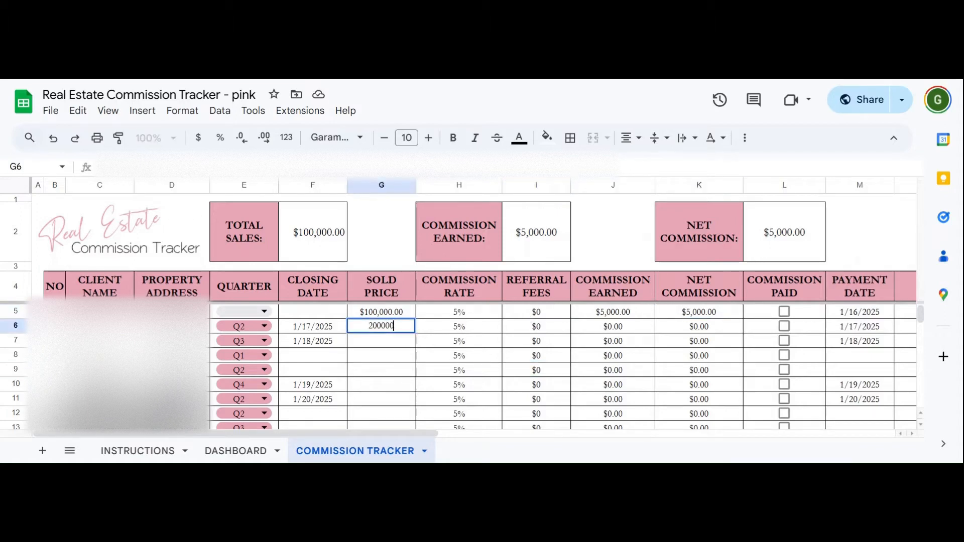
{"action": "key", "text": "Tab"}
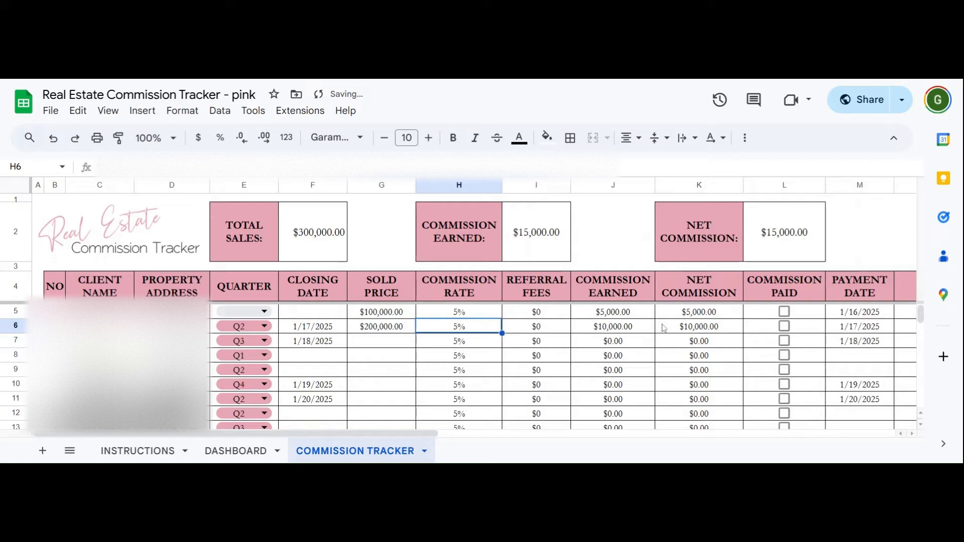
{"action": "left_click", "coordinate": [792, 225]}
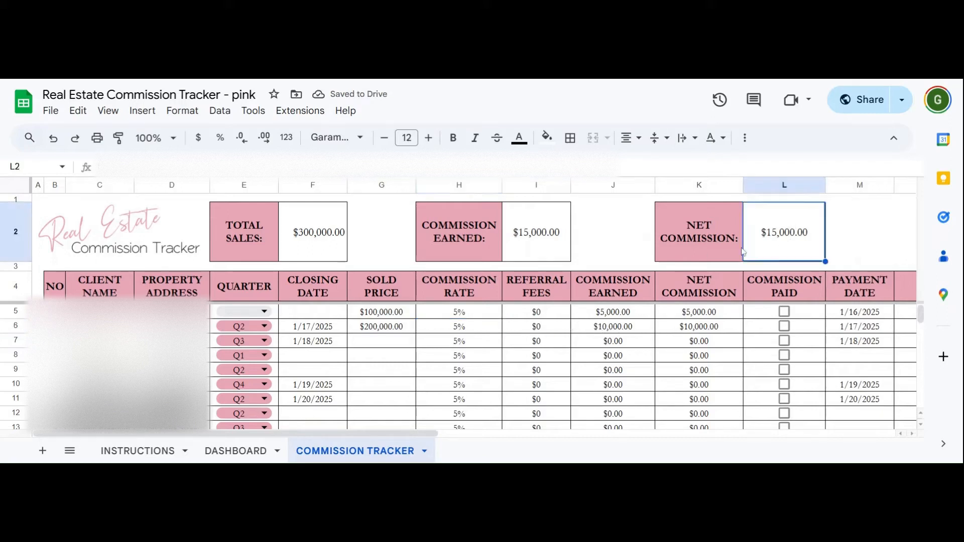
- Set the referral fees in rows 5 and 6 to $500 each
{"action": "left_click", "coordinate": [525, 313]}
{"action": "type", "text": "500"}
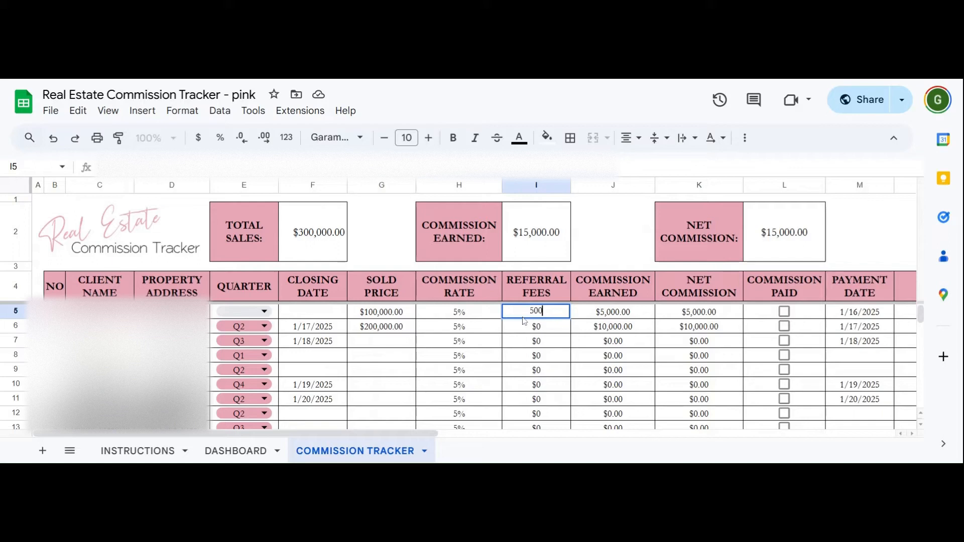
{"action": "key", "text": "Return"}
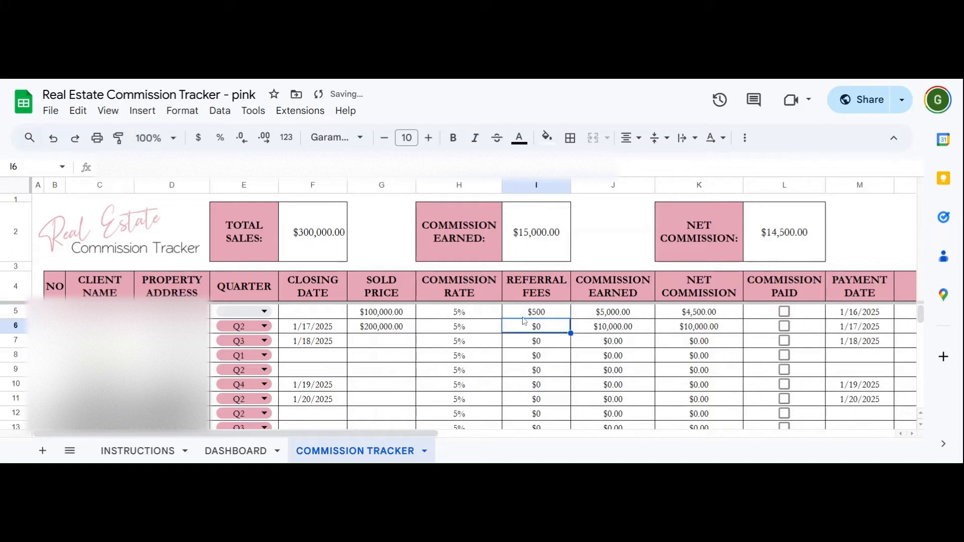
{"action": "type", "text": "500"}
{"action": "key", "text": "Return"}
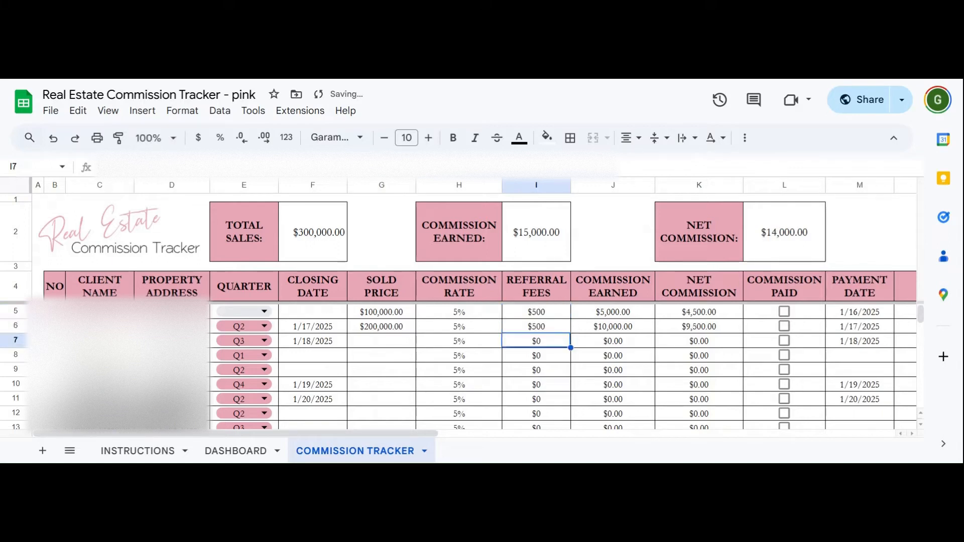
- Compare the net commission amounts in rows 5 and 6 with the net commission total
{"action": "left_click", "coordinate": [696, 313]}
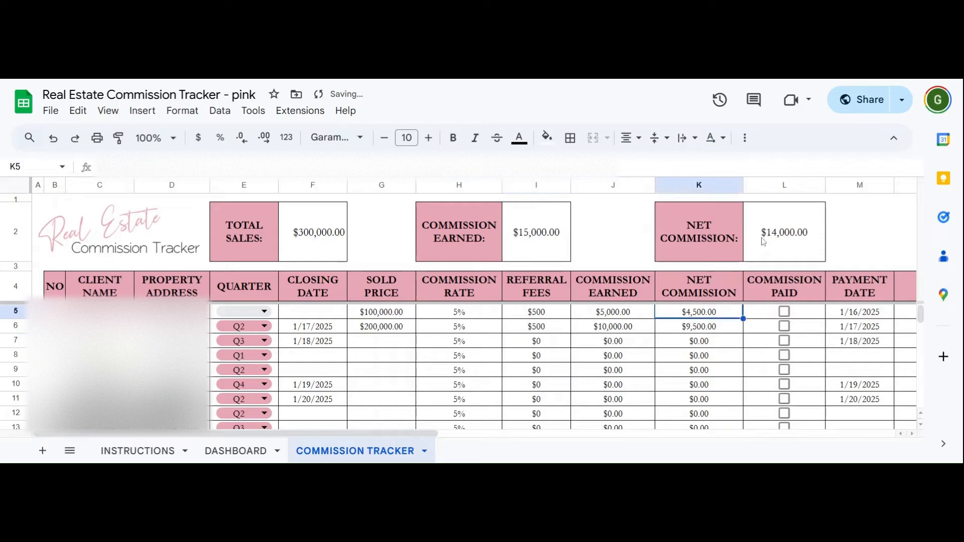
{"action": "left_click", "coordinate": [764, 242]}
{"action": "left_click_drag", "start_coordinate": [704, 317], "coordinate": [704, 327]}
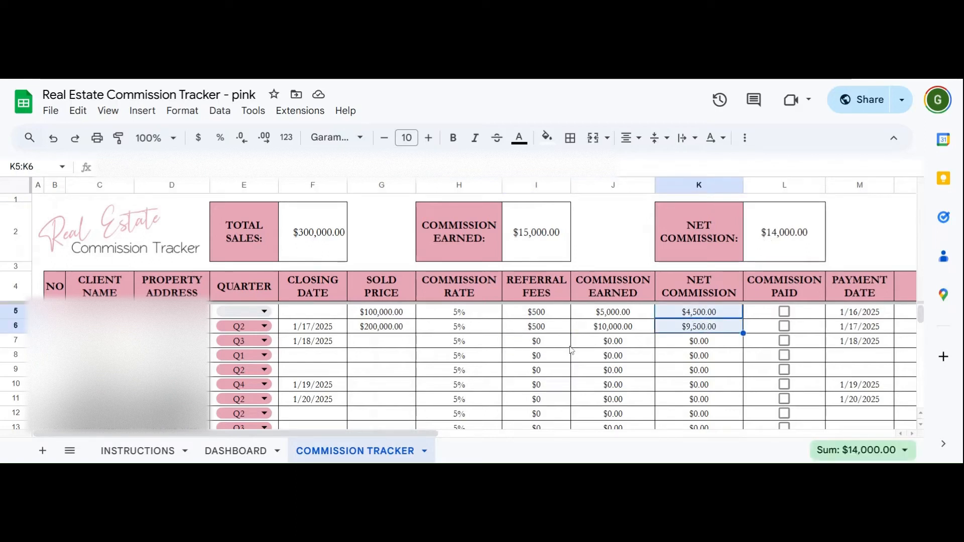
- Go through the client name and property address cells in row 5 and set the quarter to Q1
{"action": "left_click", "coordinate": [100, 312]}
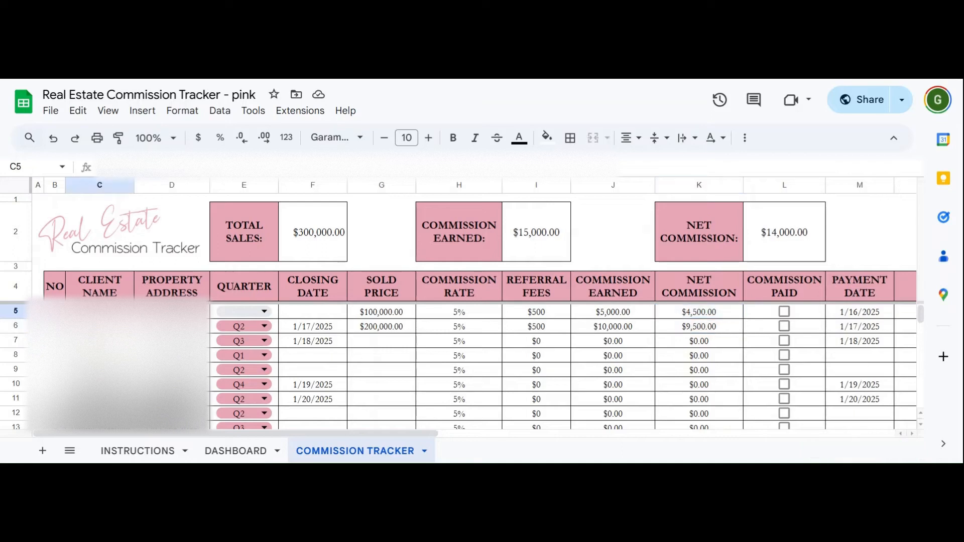
{"action": "left_click", "coordinate": [23, 312]}
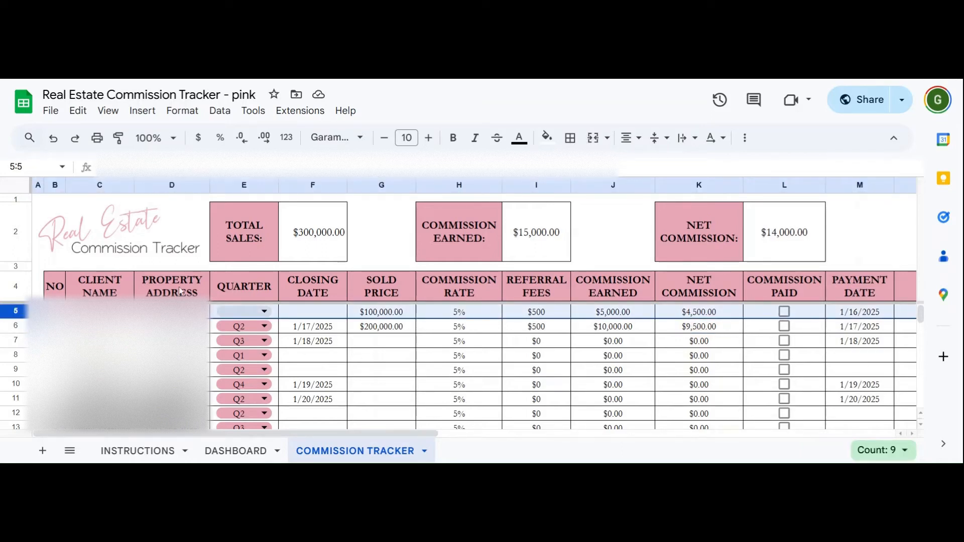
{"action": "double_click", "coordinate": [100, 312]}
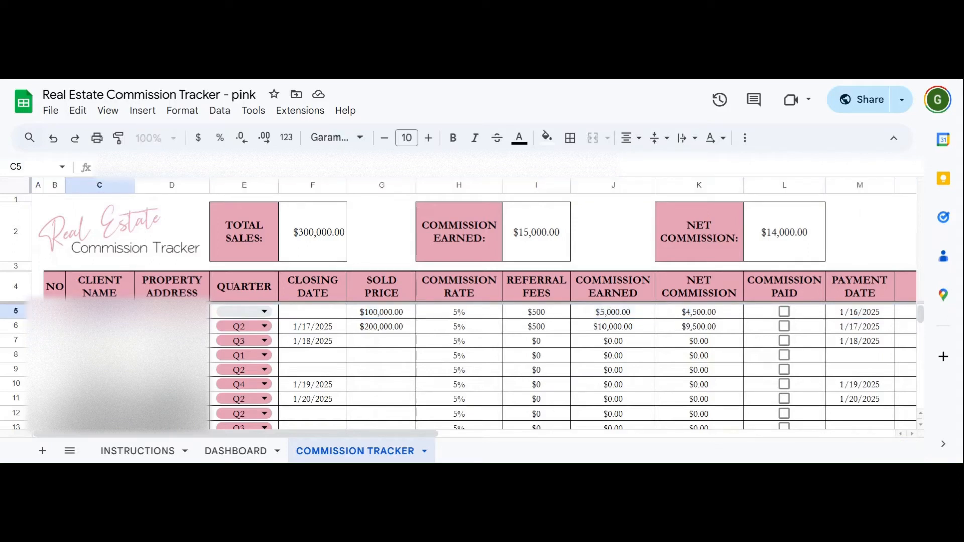
{"action": "key", "text": "Tab"}
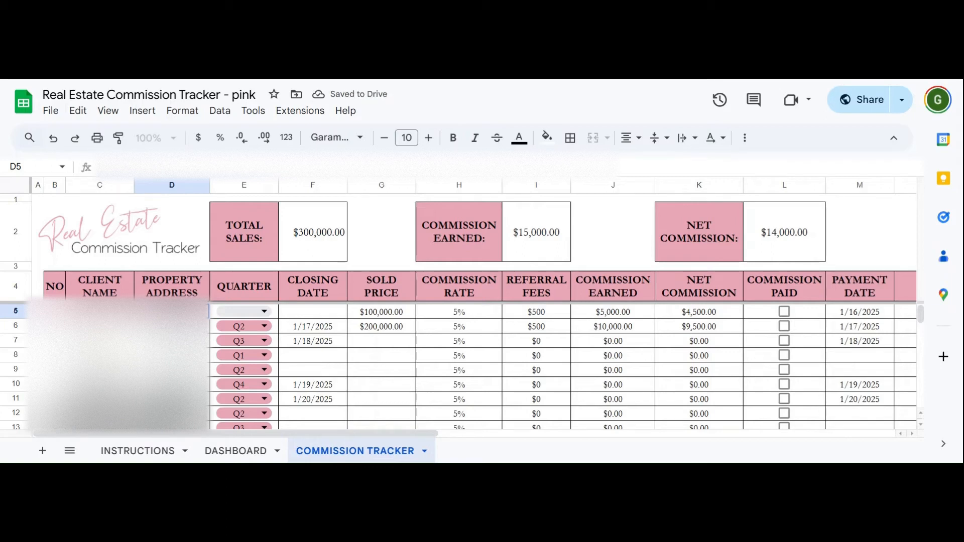
{"action": "left_click", "coordinate": [236, 312]}
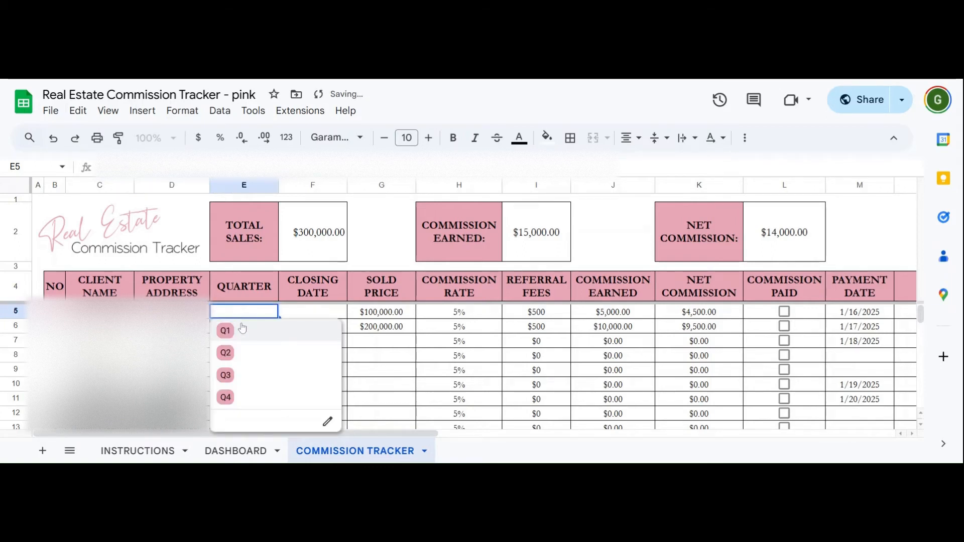
{"action": "left_click", "coordinate": [243, 329]}
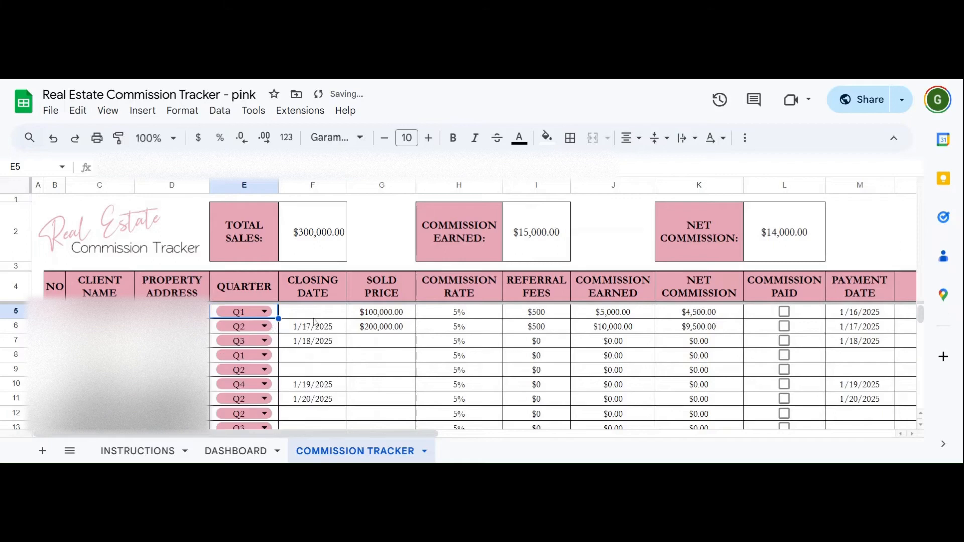
- Set the closing date in row 5 to 1/9/2025
{"action": "key", "text": "Tab"}
{"action": "type", "text": "1/8/2025"}
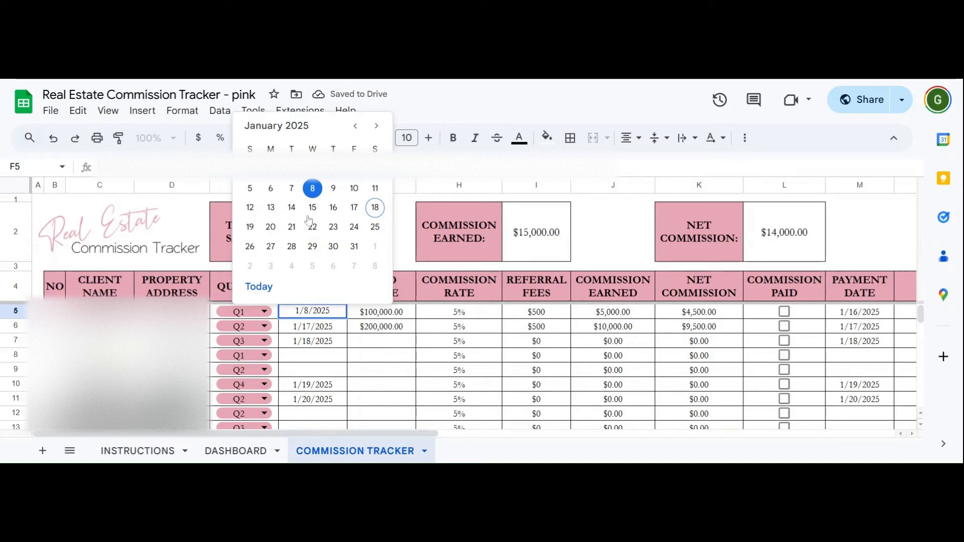
{"action": "left_click", "coordinate": [334, 190]}
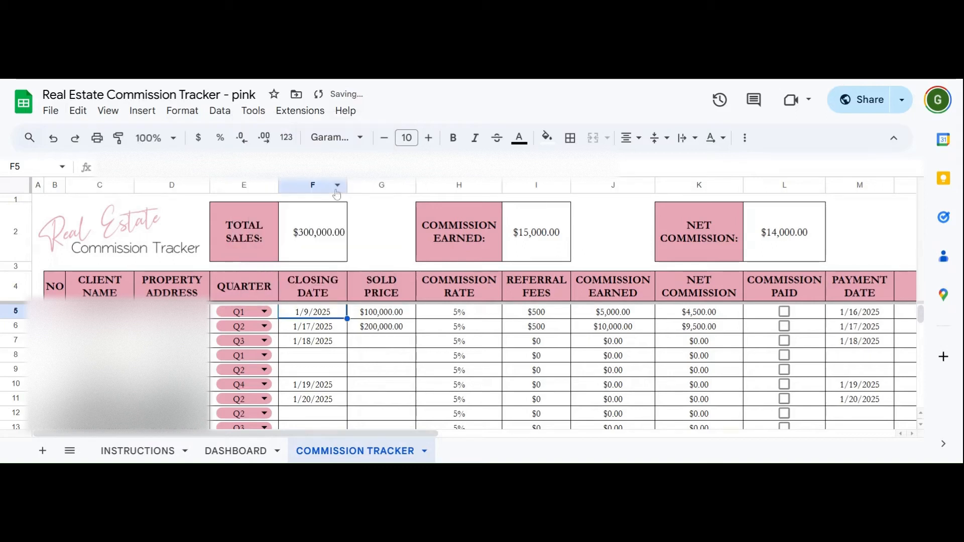
- Set the sold price in row 5 to $500,000
{"action": "left_click", "coordinate": [366, 320]}
{"action": "double_click", "coordinate": [365, 320]}
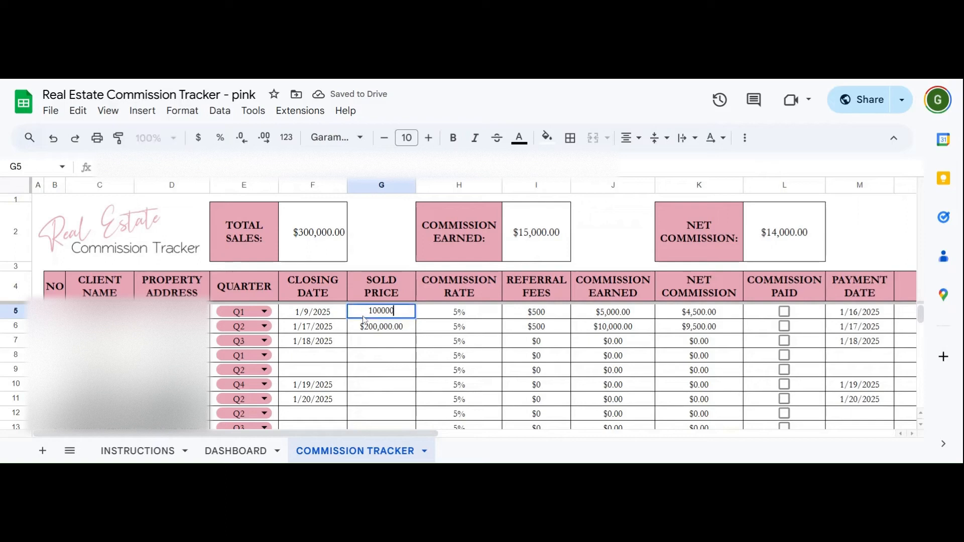
{"action": "left_click_drag", "start_coordinate": [395, 312], "coordinate": [367, 312]}
{"action": "type", "text": "500"}
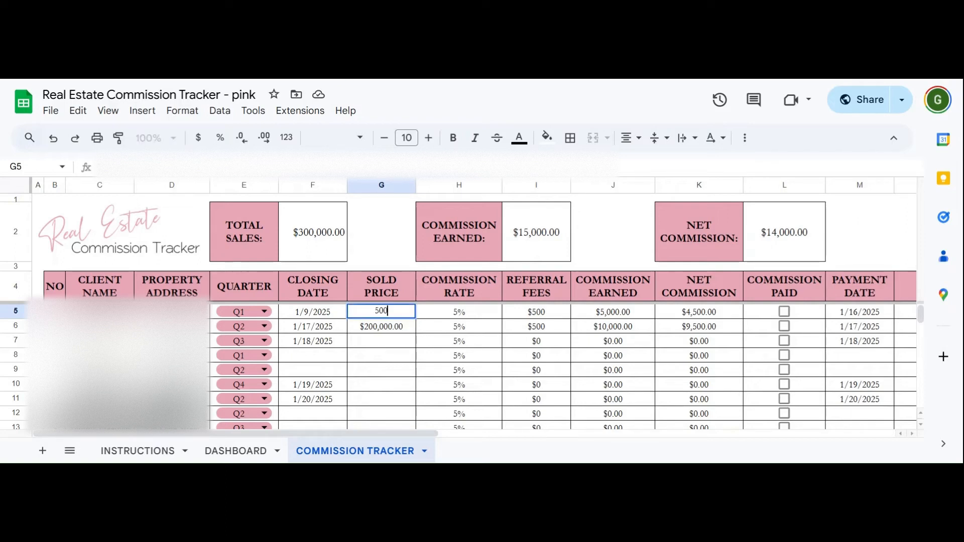
{"action": "type", "text": ",0"}
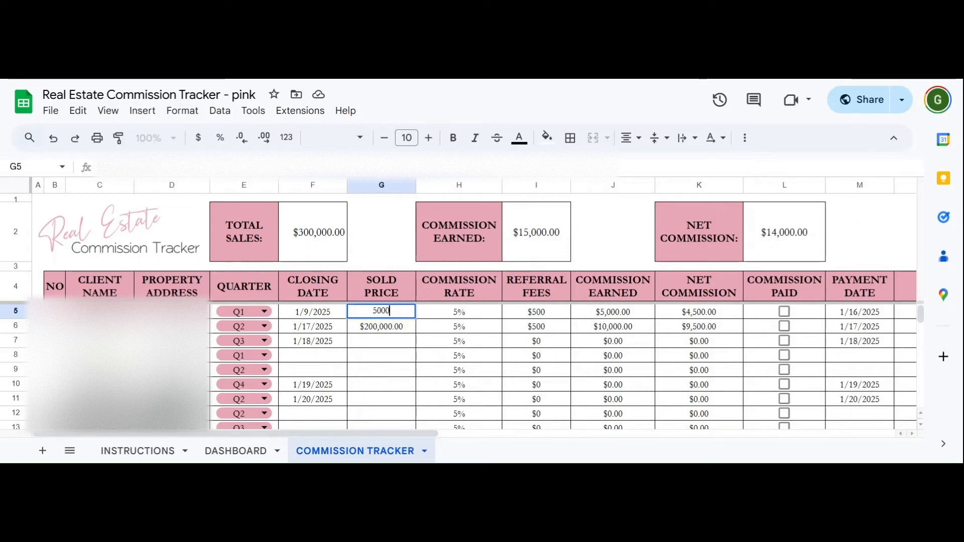
{"action": "type", "text": "00"}
{"action": "key", "text": "Return"}
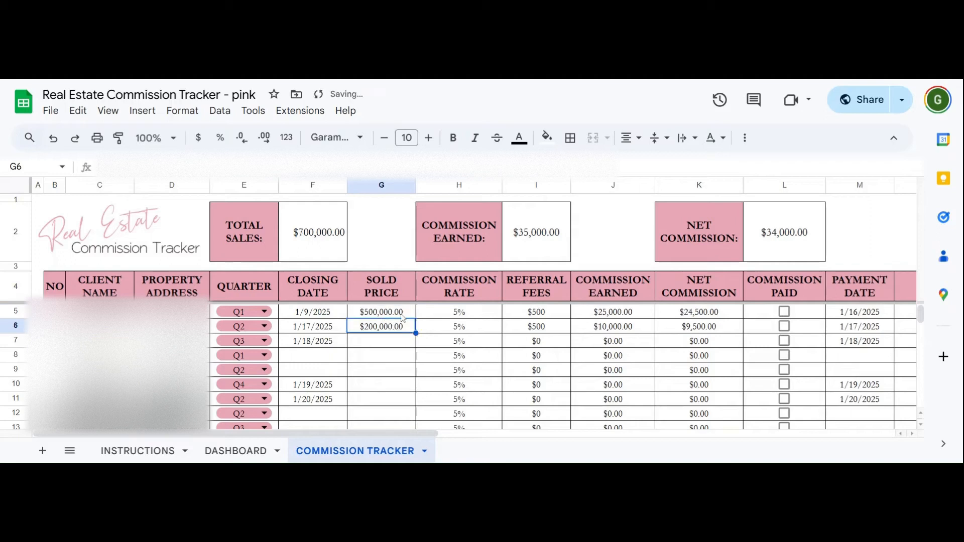
- Set the commission rate in row 5 to 3%
{"action": "left_click", "coordinate": [442, 317]}
{"action": "double_click", "coordinate": [457, 316]}
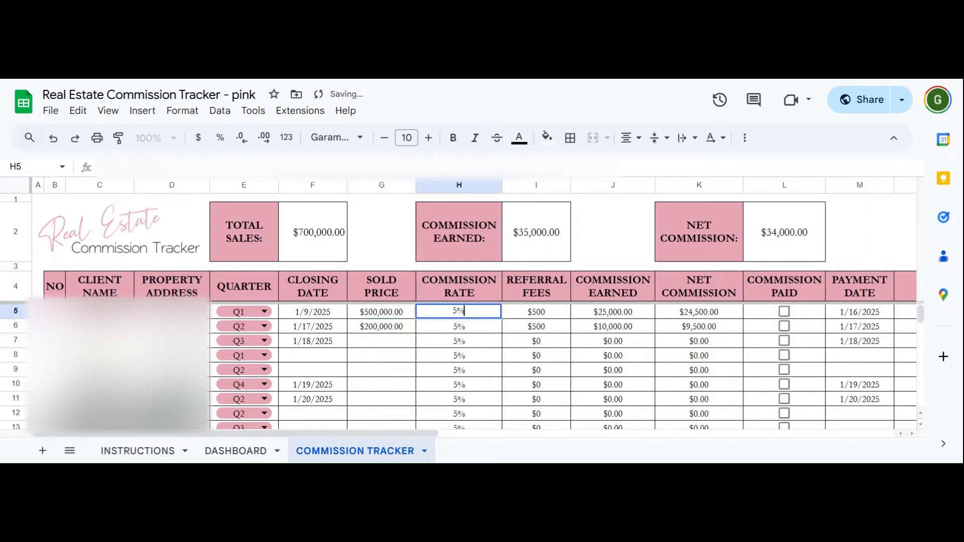
{"action": "left_click_drag", "start_coordinate": [458, 311], "coordinate": [454, 311]}
{"action": "type", "text": "3"}
{"action": "key", "text": "Return"}
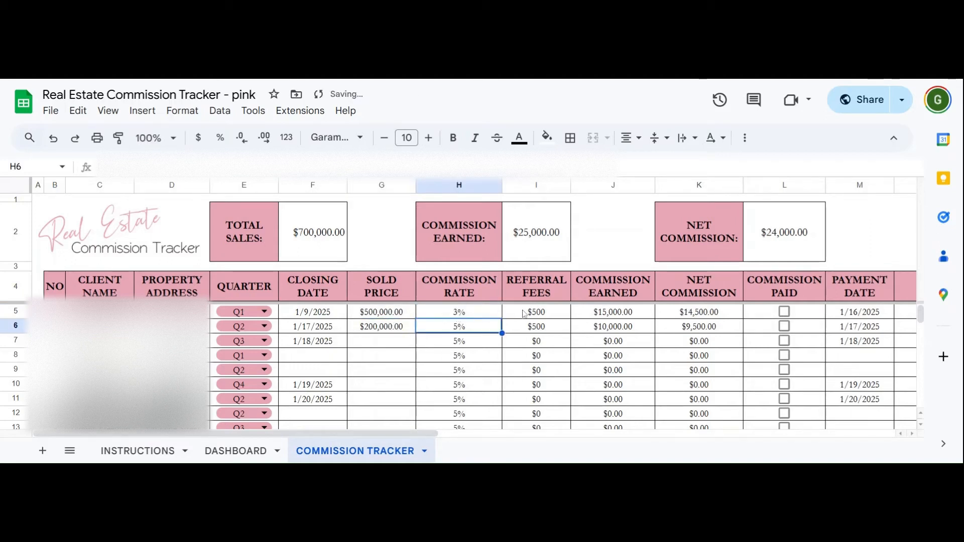
- Set the referral fee in row 5 to $0 and check that row's net commission
{"action": "left_click", "coordinate": [523, 314]}
{"action": "type", "text": "0"}
{"action": "key", "text": "Return"}
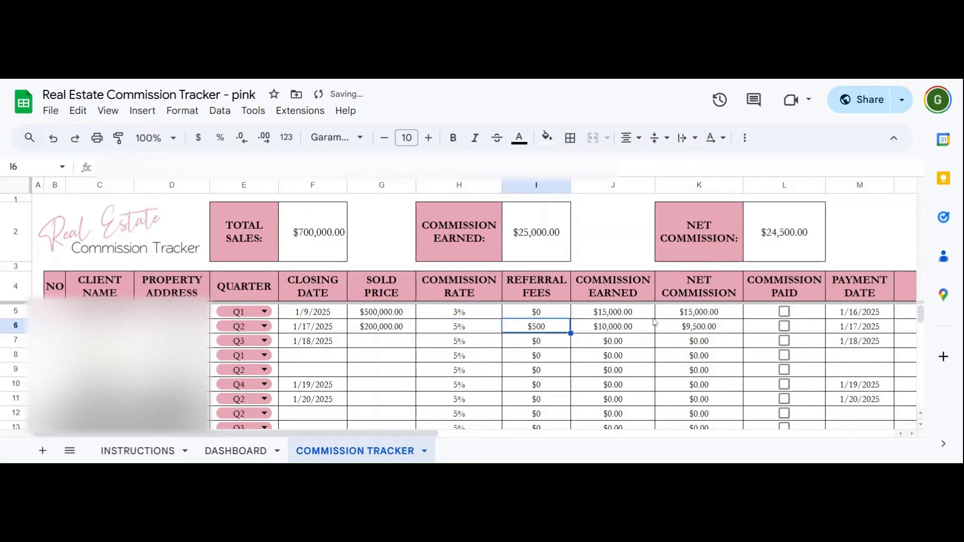
{"action": "left_click", "coordinate": [682, 315]}
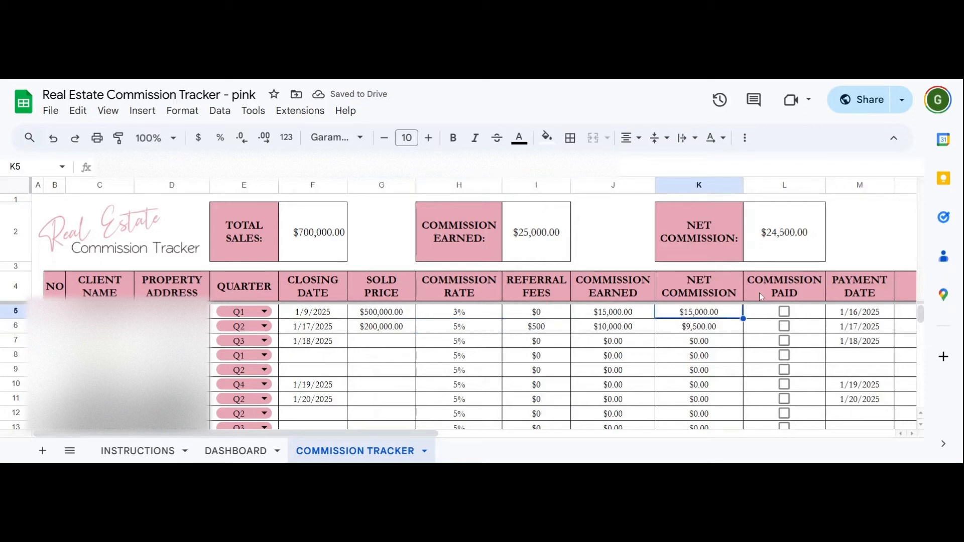
- Mark the commission in row 5 as paid and set its payment date to 1/15/2025
{"action": "left_click", "coordinate": [785, 312]}
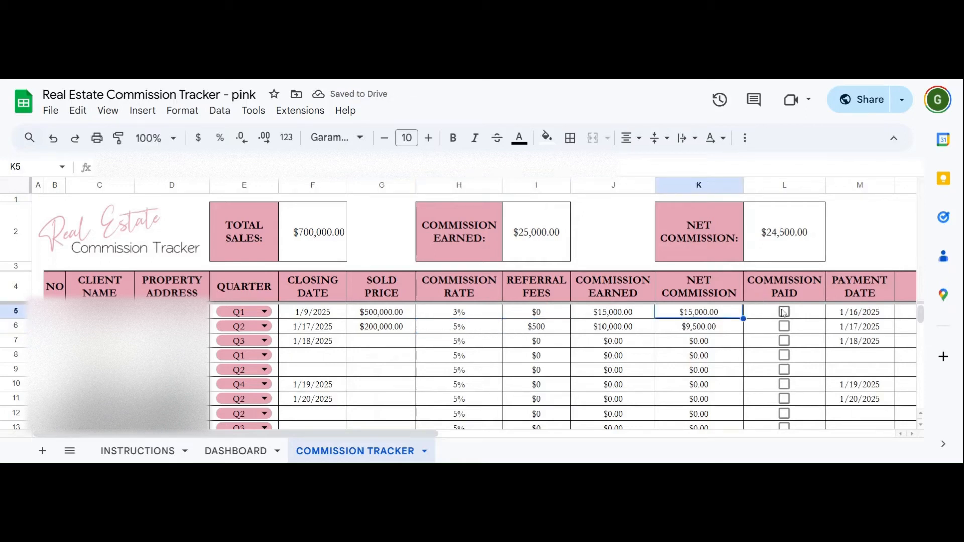
{"action": "double_click", "coordinate": [858, 313]}
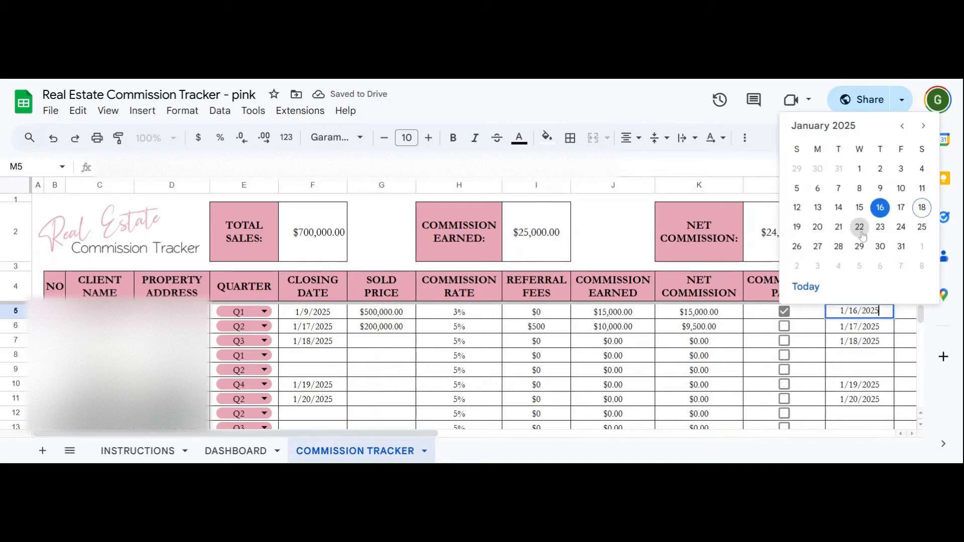
{"action": "left_click", "coordinate": [860, 207]}
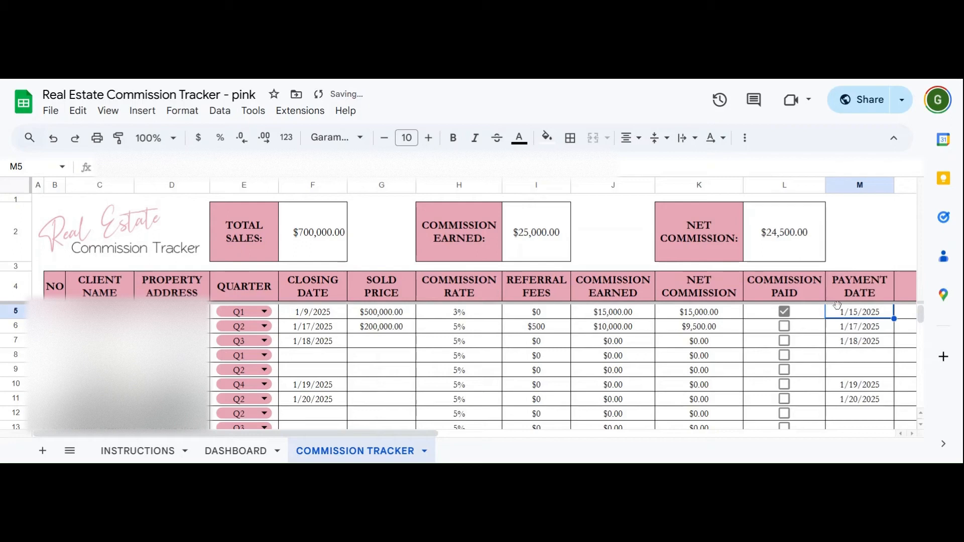
- Look at the Notes column and select the notes cell for row 5
{"action": "scroll", "coordinate": [553, 402], "scroll_direction": "right", "scroll_amount": 4}
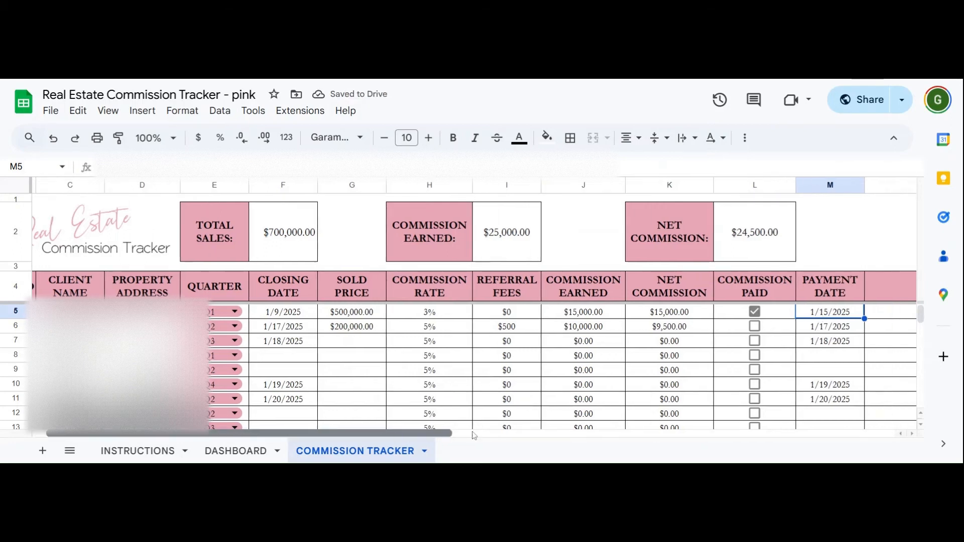
{"action": "left_click", "coordinate": [754, 320]}
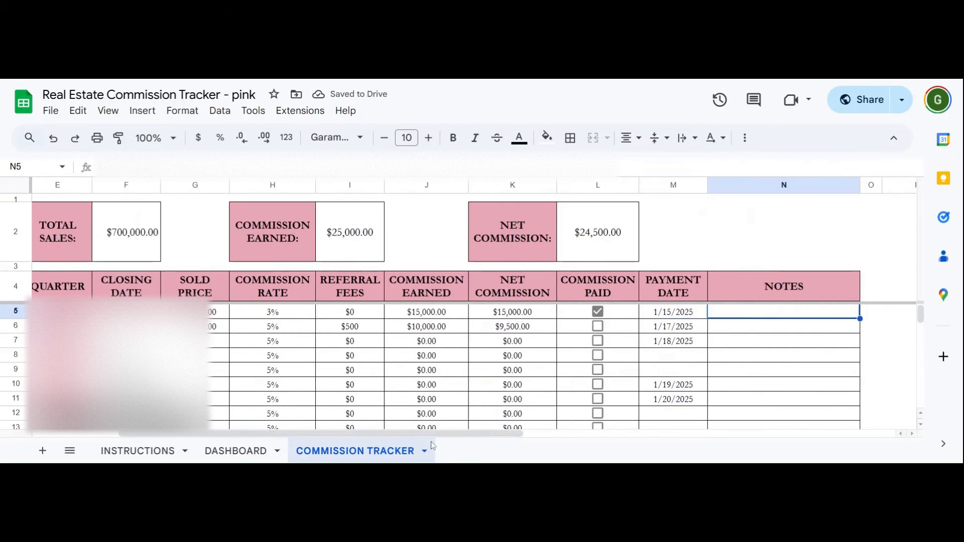
{"action": "left_click_drag", "start_coordinate": [431, 438], "coordinate": [355, 440]}
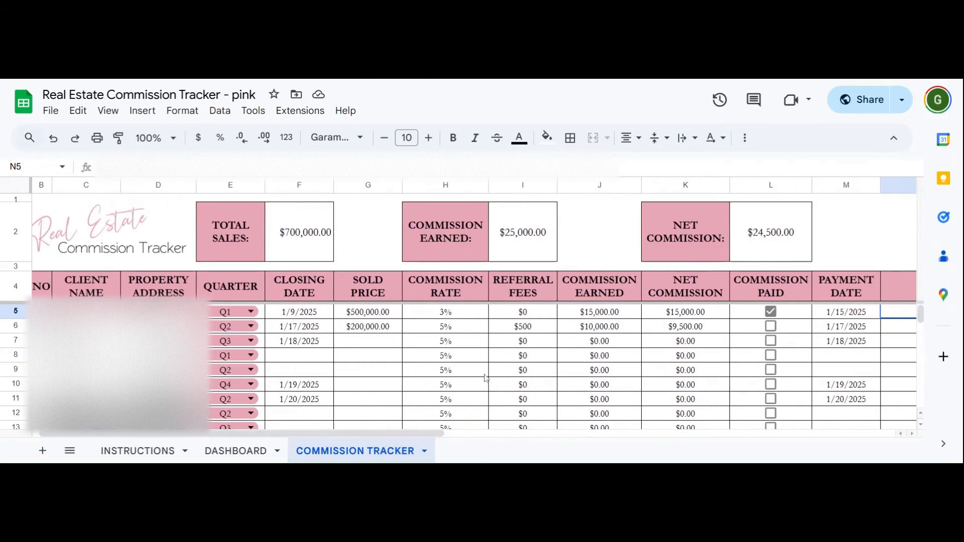
- Remove the commission paid checkboxes from L5 through L12
{"action": "left_click", "coordinate": [757, 319]}
{"action": "left_click_drag", "start_coordinate": [757, 319], "coordinate": [767, 409]}
{"action": "key", "text": "Delete"}
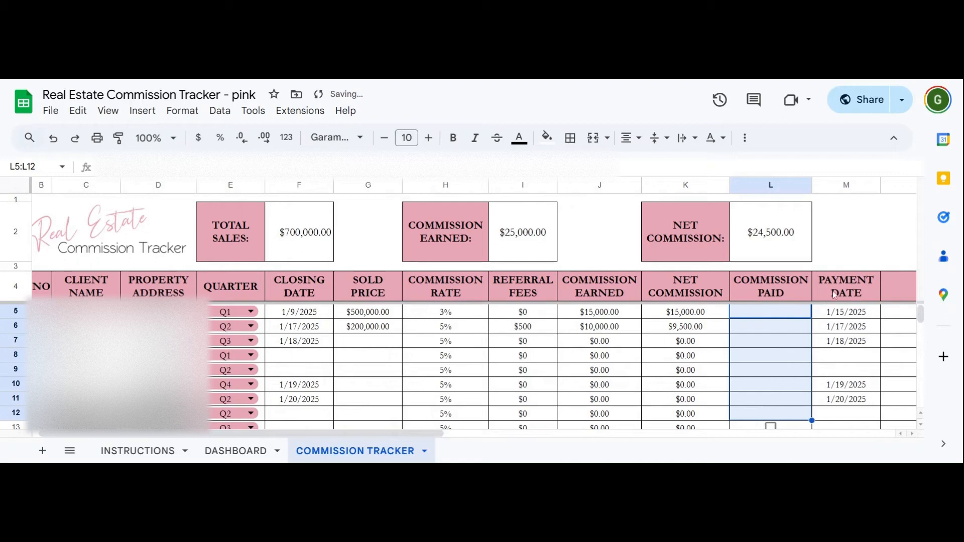
- Check the payment date entry in row 5 and enter the payment date 1/1/2025 in row 8
{"action": "double_click", "coordinate": [838, 312]}
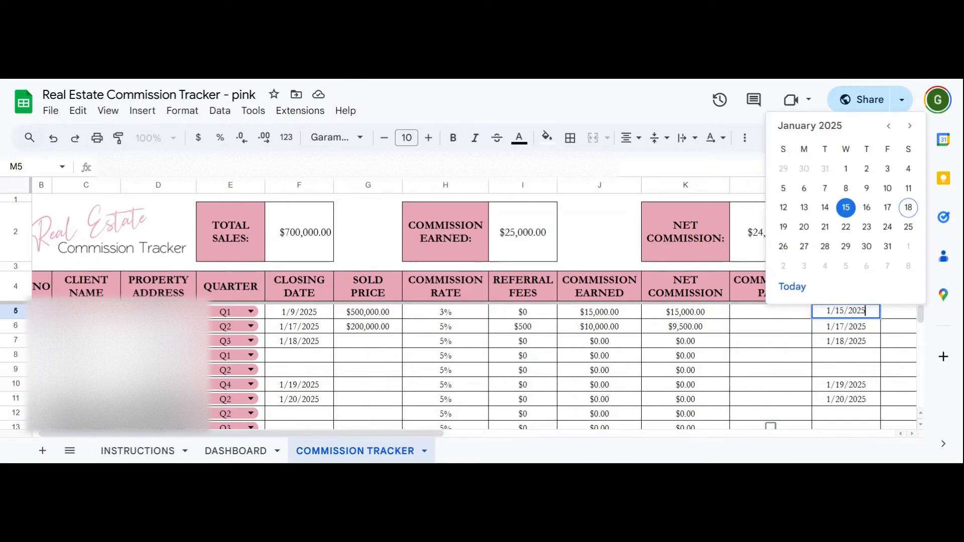
{"action": "left_click", "coordinate": [795, 331]}
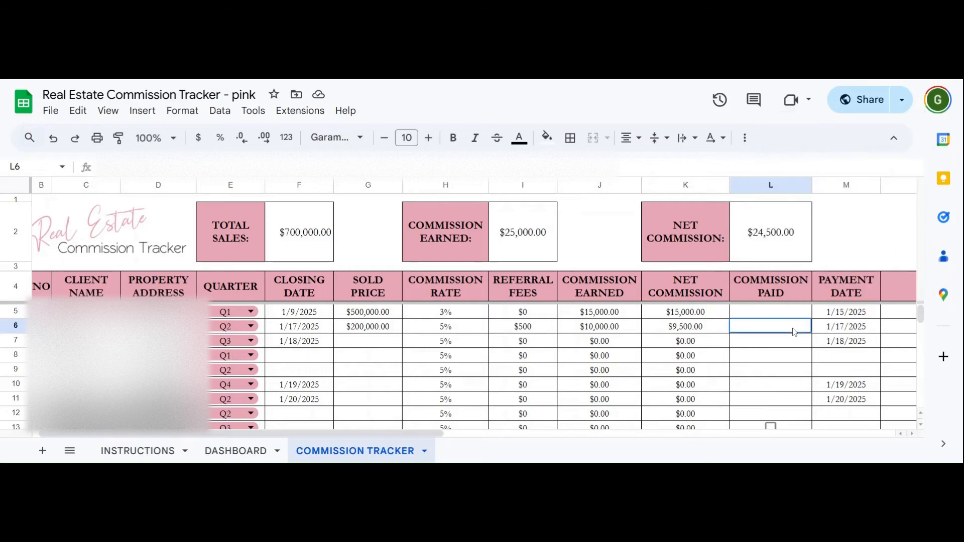
{"action": "left_click", "coordinate": [845, 360]}
{"action": "type", "text": "1/1/"}
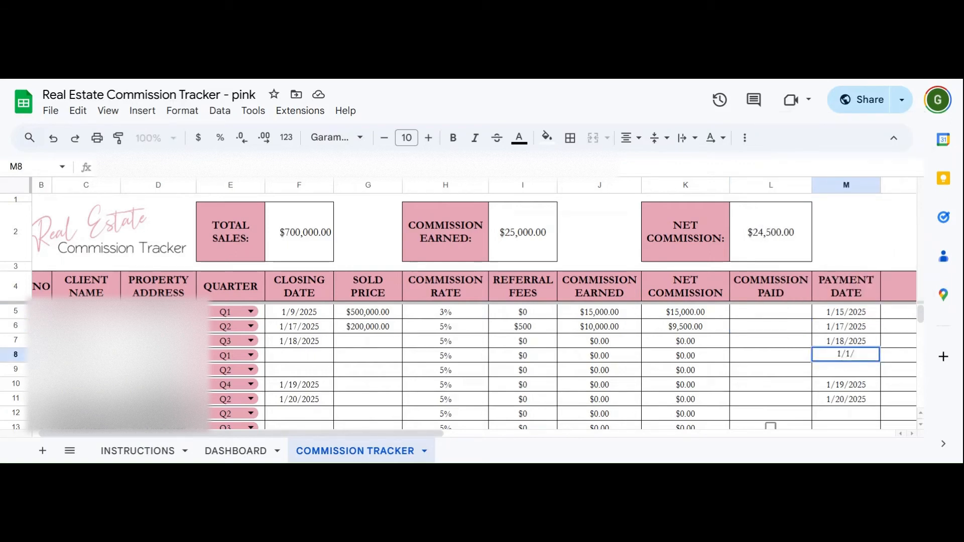
{"action": "type", "text": "025"}
{"action": "key", "text": "Return"}
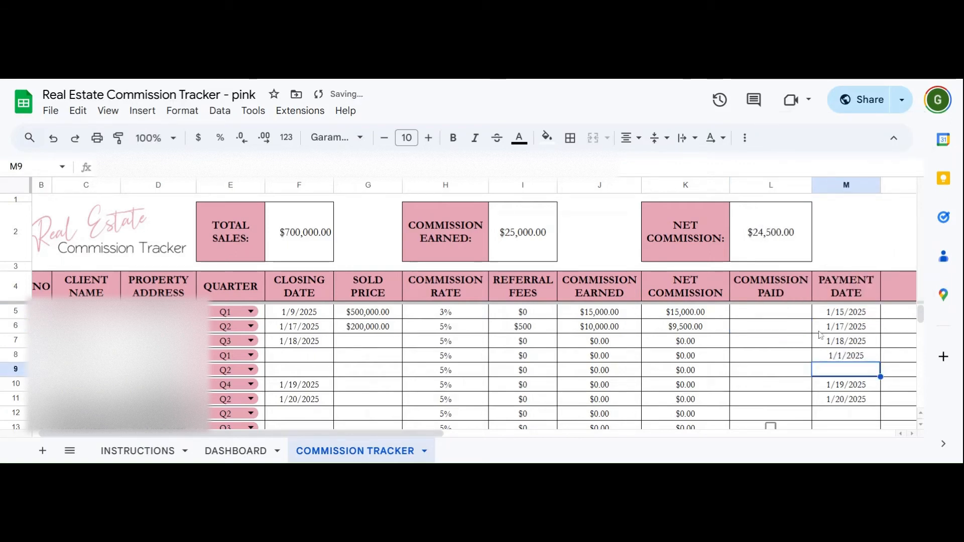
- Remove the commission paid checkbox from L13
{"action": "left_click", "coordinate": [791, 316]}
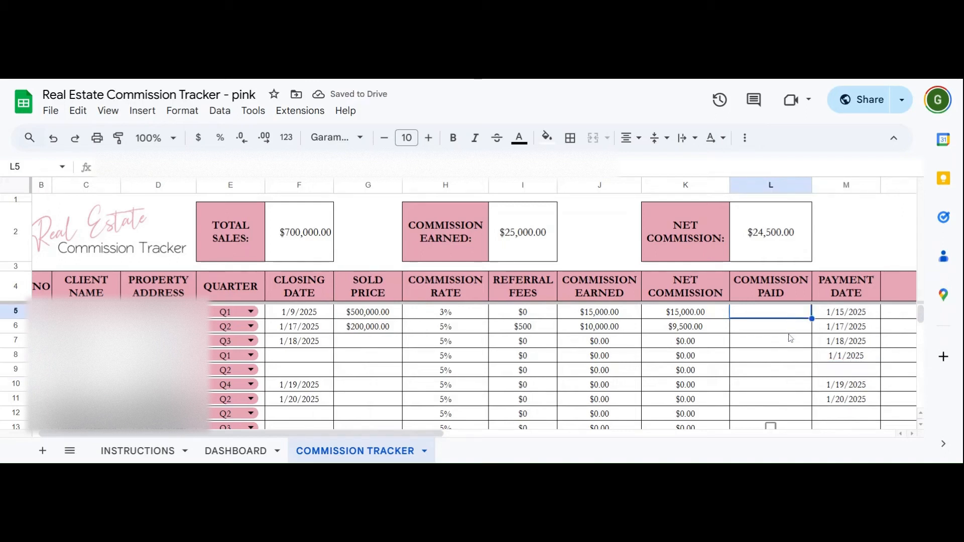
{"action": "scroll", "coordinate": [792, 384], "scroll_direction": "down", "scroll_amount": 1}
{"action": "left_click", "coordinate": [792, 389]}
{"action": "left_click", "coordinate": [792, 402]}
{"action": "key", "text": "Delete"}
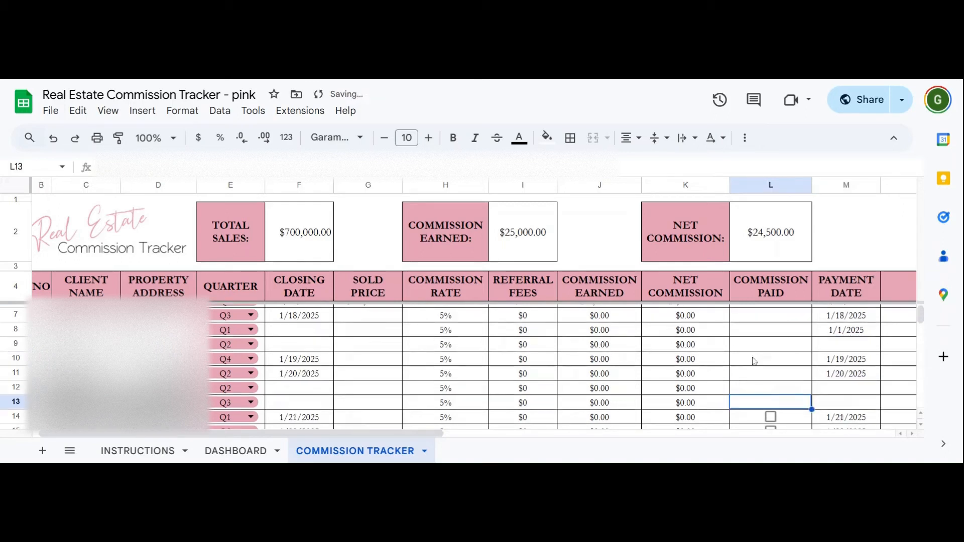
{"action": "scroll", "coordinate": [752, 354], "scroll_direction": "up", "scroll_amount": 1}
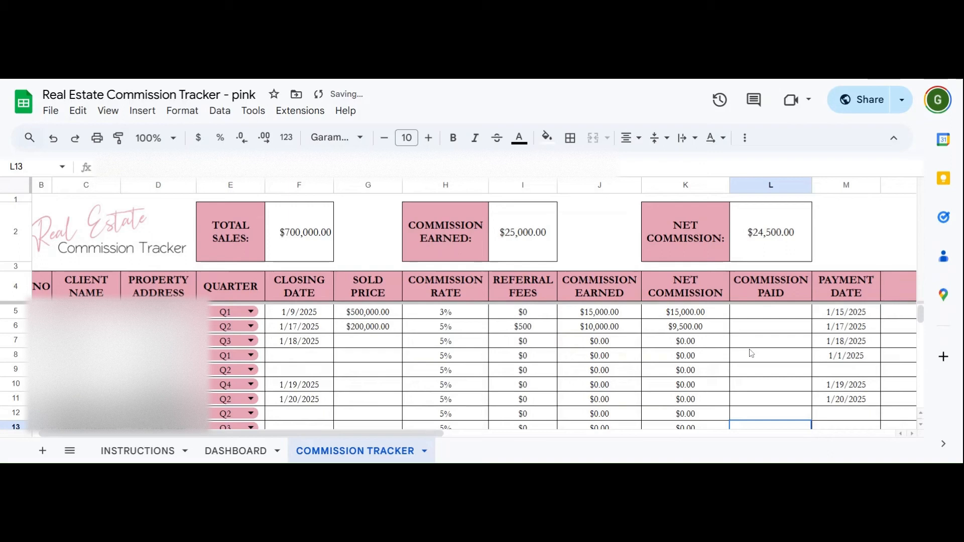
- Mark the commissions in rows 5, 6 and 7 as paid with an X in each Commission Paid cell
{"action": "left_click", "coordinate": [762, 316]}
{"action": "type", "text": "X"}
{"action": "key", "text": "Return"}
{"action": "type", "text": "X"}
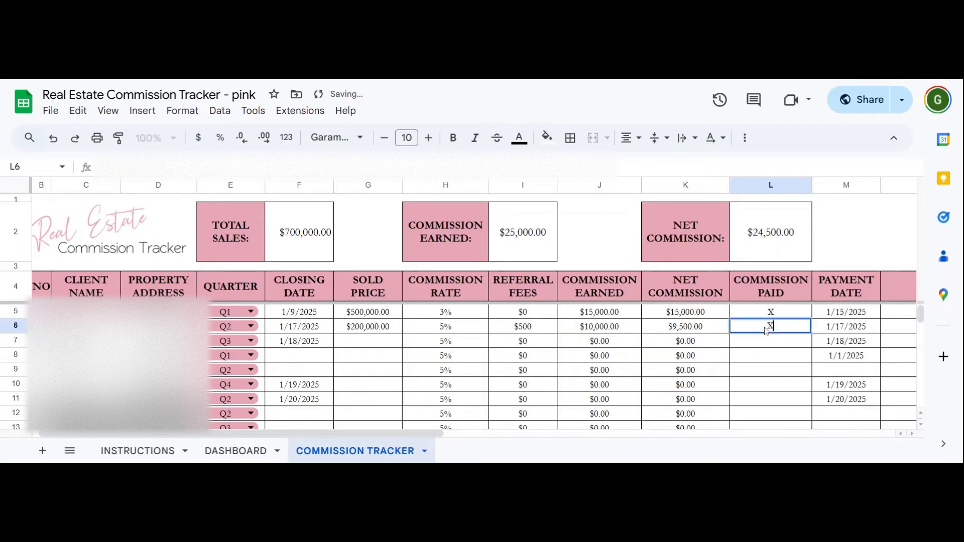
{"action": "key", "text": "Return"}
{"action": "type", "text": "X"}
{"action": "key", "text": "Return"}
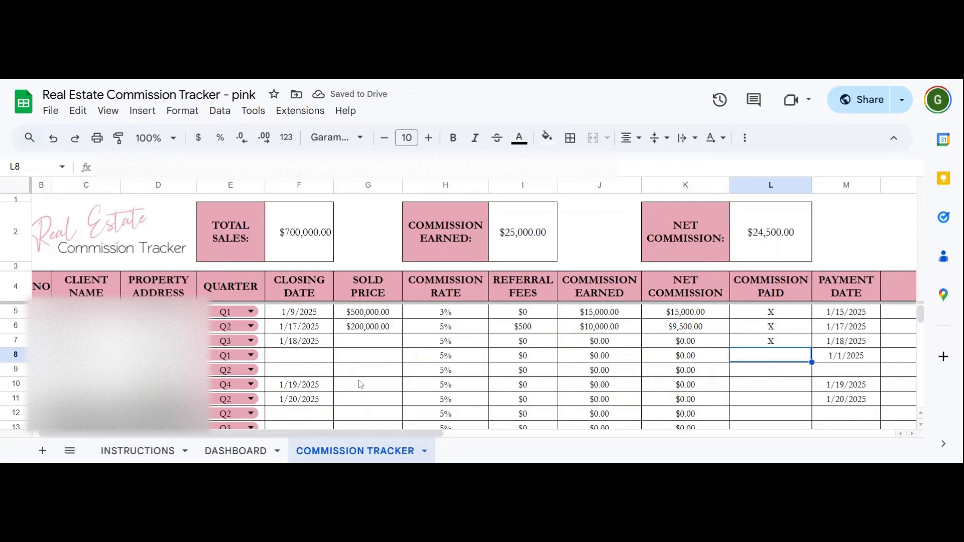
- Review the quarterly commission charts and the summary totals on the DASHBOARD sheet
{"action": "left_click", "coordinate": [250, 451]}
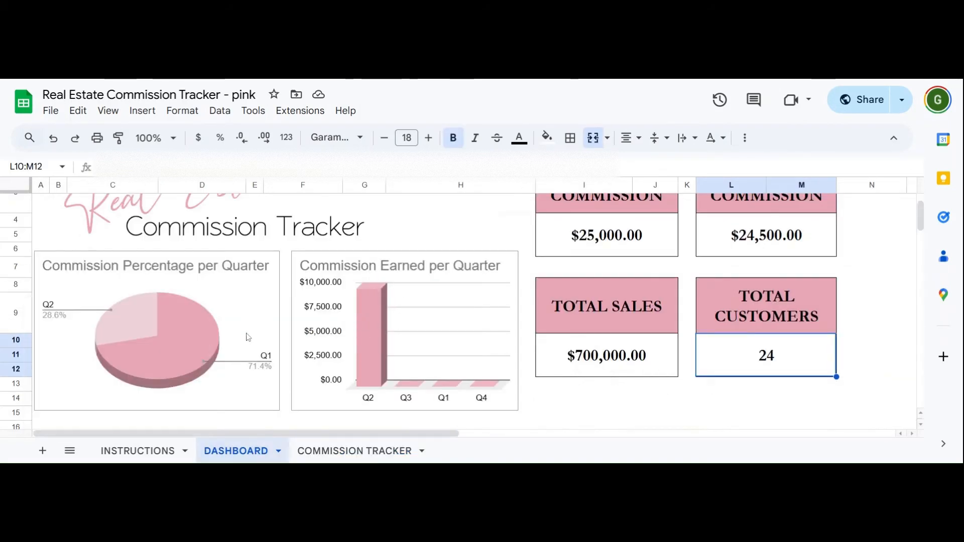
{"action": "scroll", "coordinate": [495, 316], "scroll_direction": "up", "scroll_amount": 1}
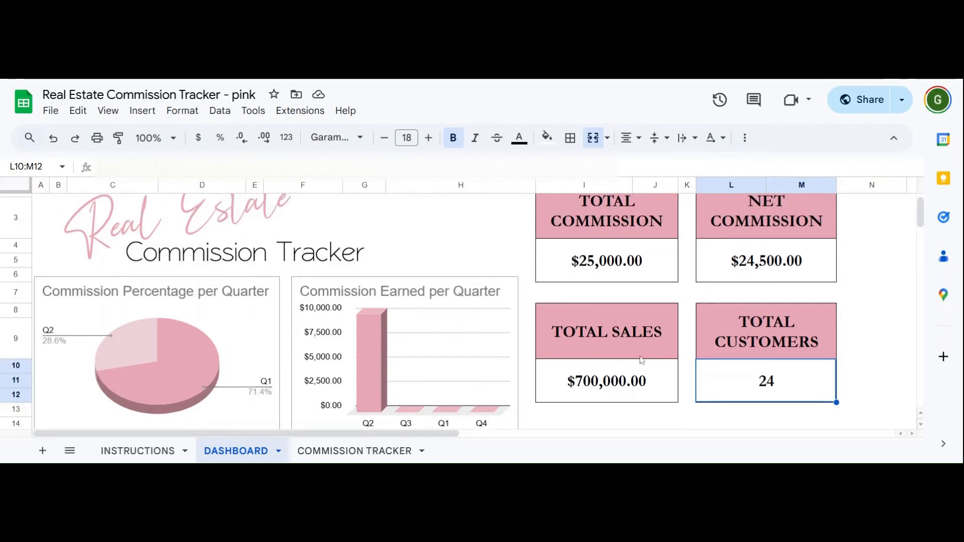
{"action": "scroll", "coordinate": [404, 346], "scroll_direction": "down", "scroll_amount": 1}
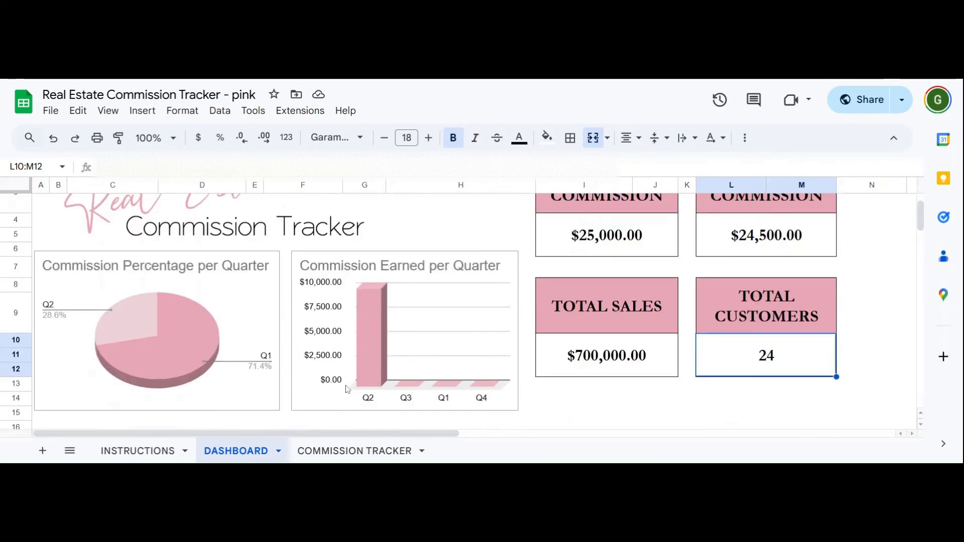
- Clear the client names in C6:C31 of the COMMISSION TRACKER sheet and check the Total Customers figure on the DASHBOARD sheet
{"action": "left_click", "coordinate": [355, 451]}
{"action": "scroll", "coordinate": [461, 366], "scroll_direction": "down", "scroll_amount": 5}
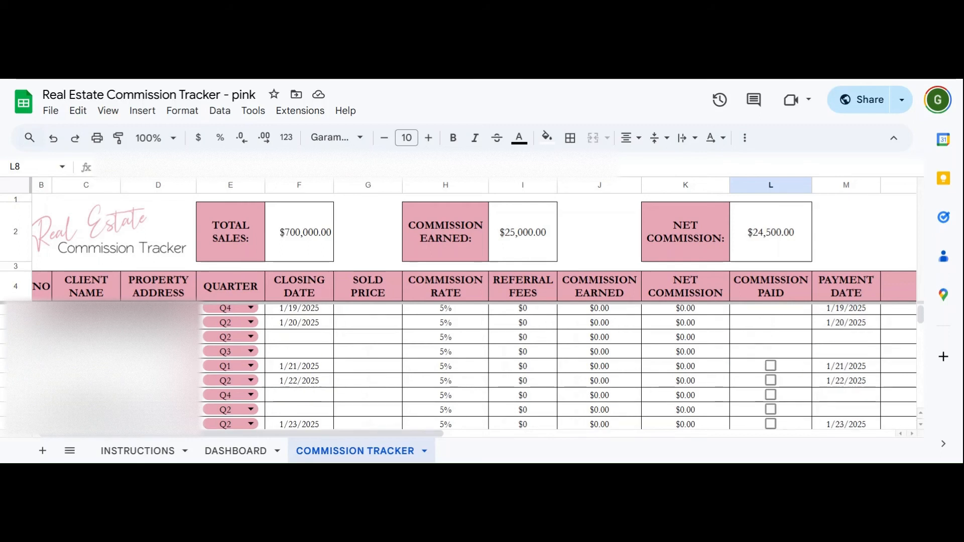
{"action": "scroll", "coordinate": [461, 367], "scroll_direction": "down", "scroll_amount": 3}
{"action": "left_click_drag", "start_coordinate": [86, 391], "coordinate": [85, 326]}
{"action": "key", "text": "Delete"}
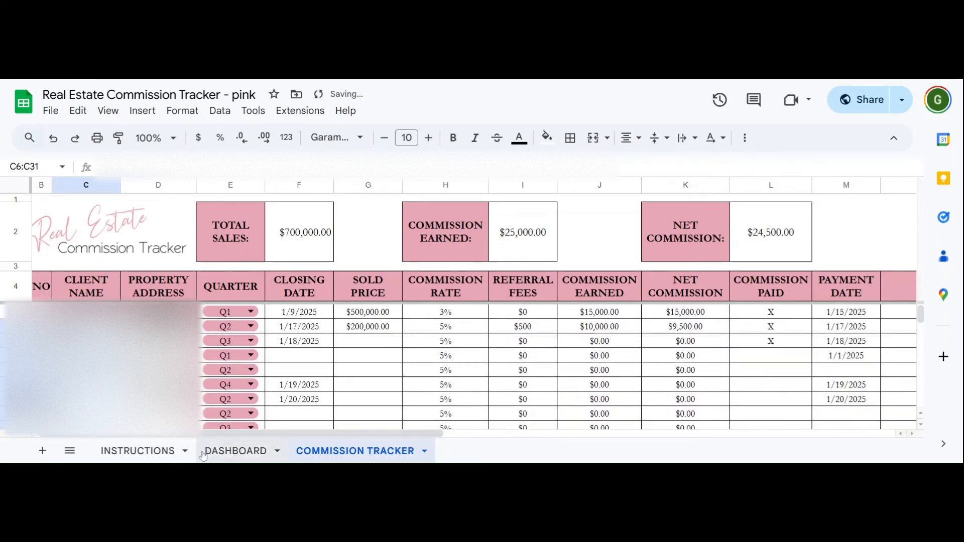
{"action": "left_click", "coordinate": [216, 451]}
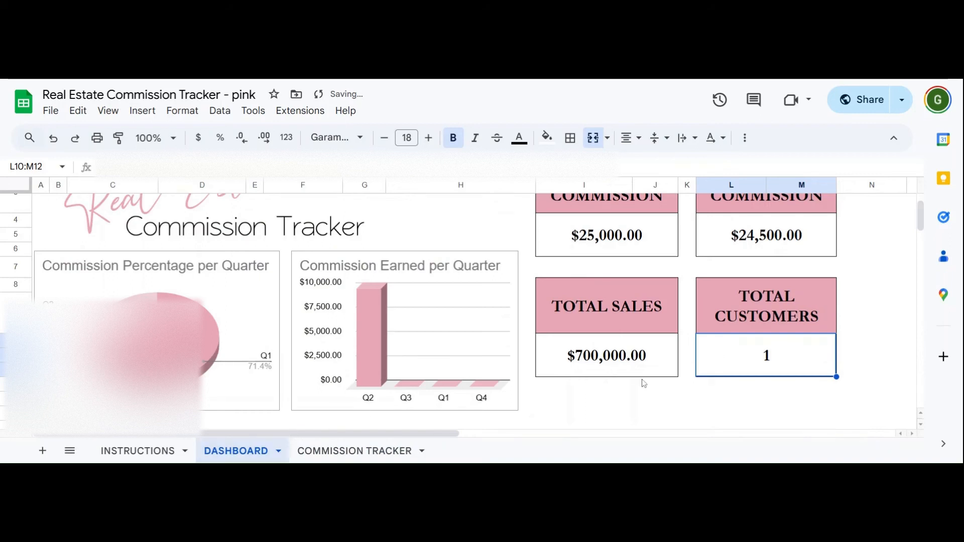
- Return to the COMMISSION TRACKER sheet and rename the Payment Date column header in M4 to TITLE
{"action": "left_click", "coordinate": [325, 451]}
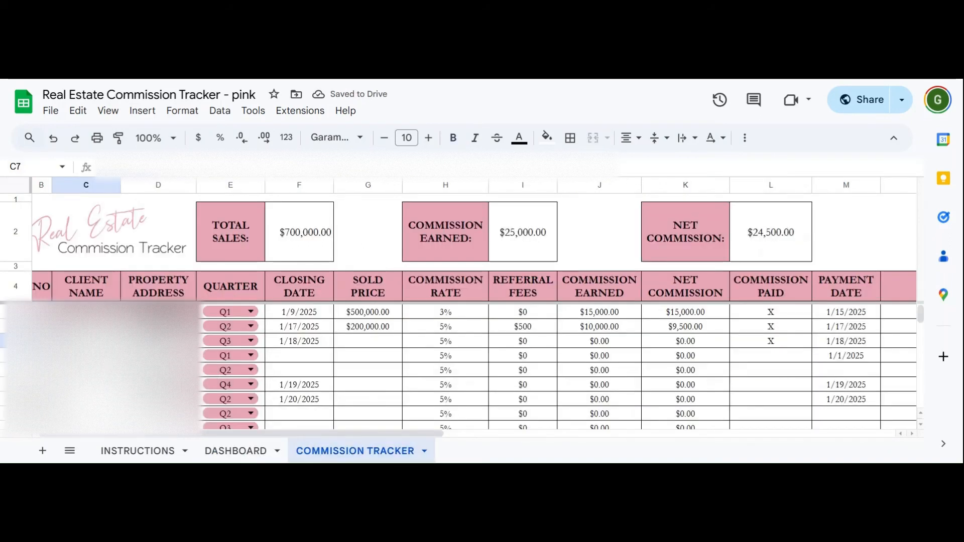
{"action": "left_click", "coordinate": [86, 312]}
{"action": "scroll", "coordinate": [86, 321], "scroll_direction": "left", "scroll_amount": 1}
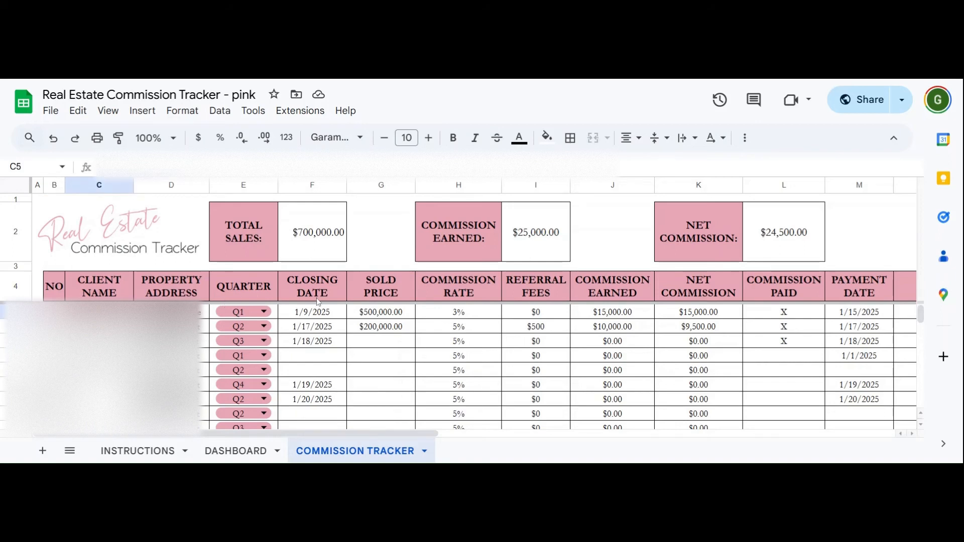
{"action": "left_click_drag", "start_coordinate": [364, 434], "coordinate": [452, 434]}
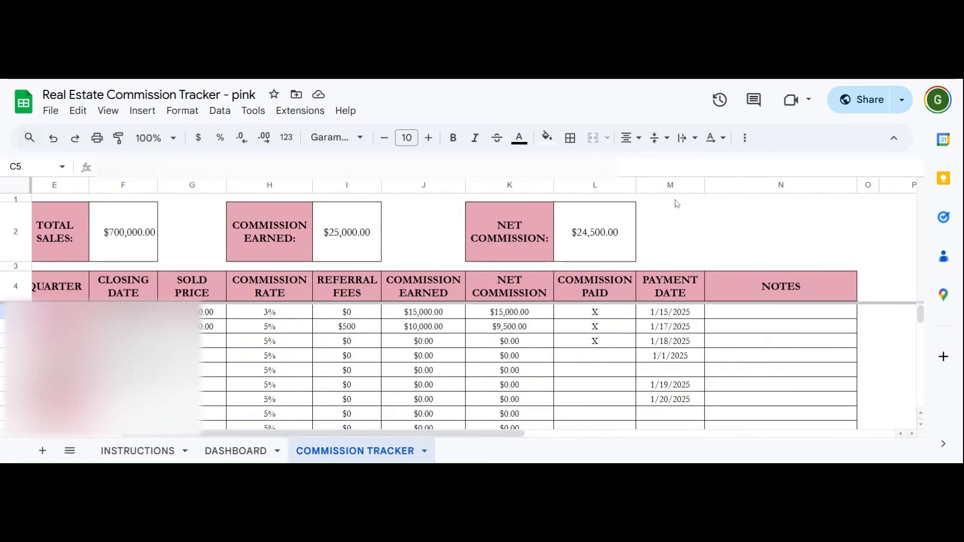
{"action": "left_click", "coordinate": [673, 185]}
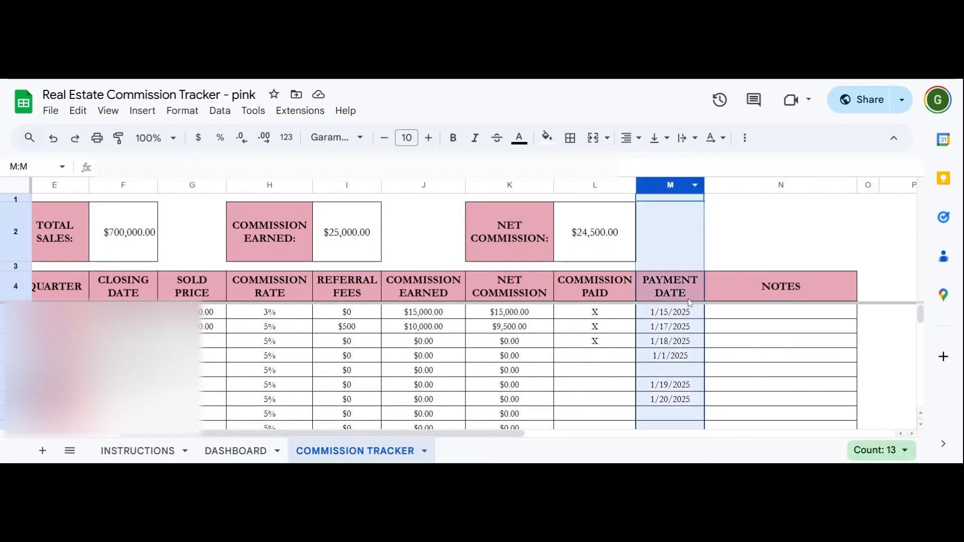
{"action": "left_click", "coordinate": [688, 300]}
{"action": "double_click", "coordinate": [689, 300]}
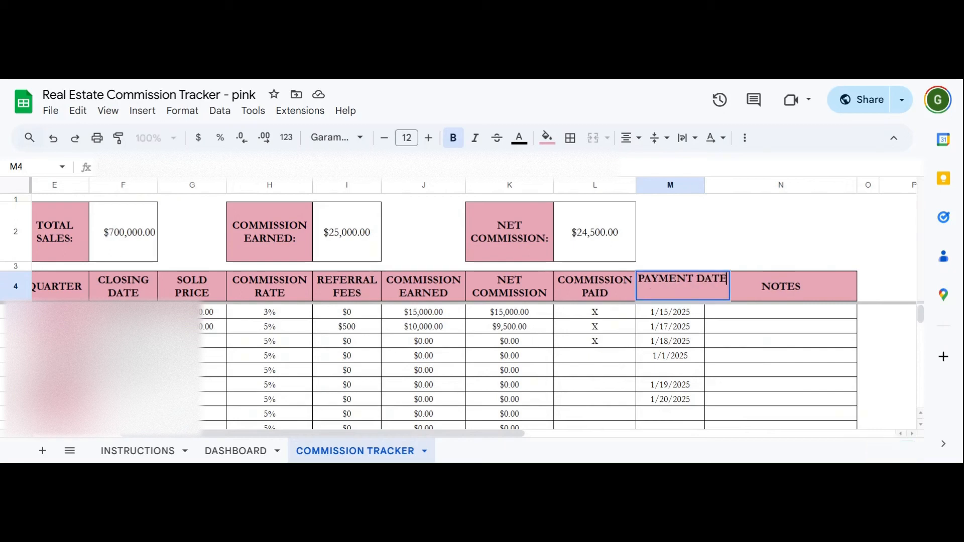
{"action": "left_click_drag", "start_coordinate": [728, 278], "coordinate": [638, 279]}
{"action": "type", "text": "TITLE"}
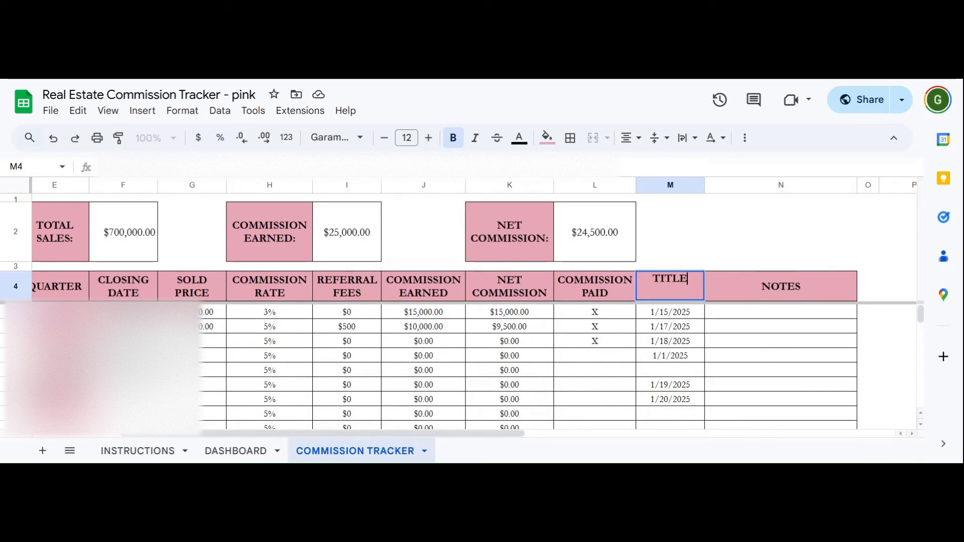
{"action": "key", "text": "Return"}
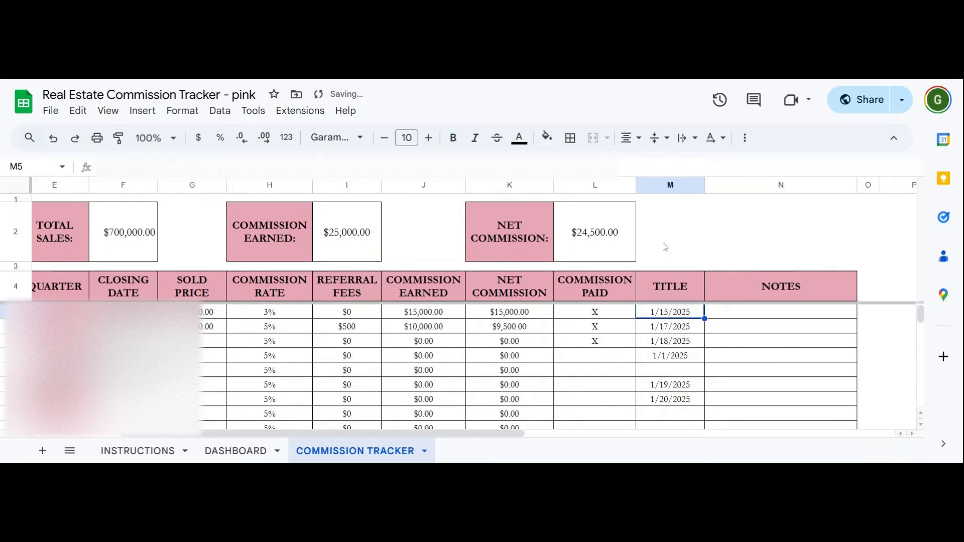
- Insert one column to the right of the TITLE column and enter BIRTHDAY as its header in N4
{"action": "left_click", "coordinate": [669, 187]}
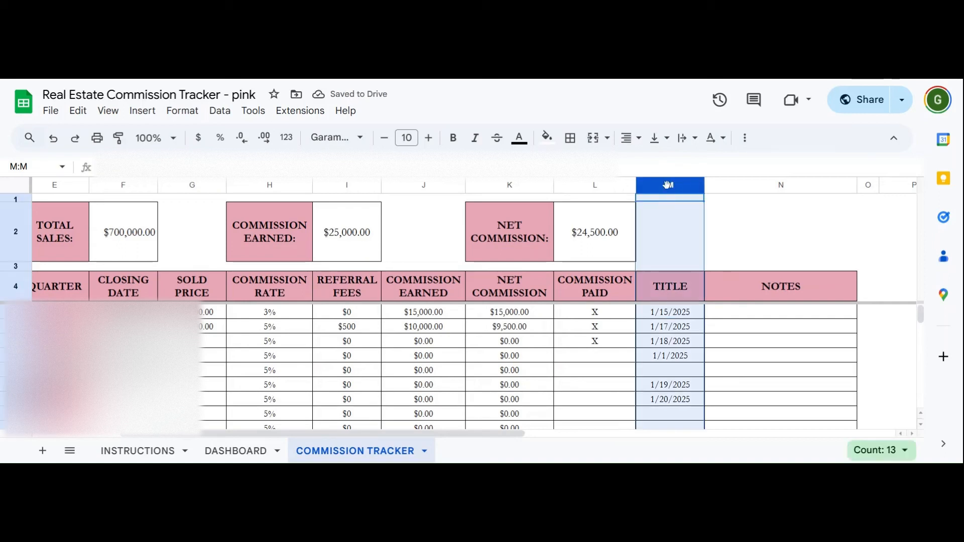
{"action": "right_click", "coordinate": [667, 185]}
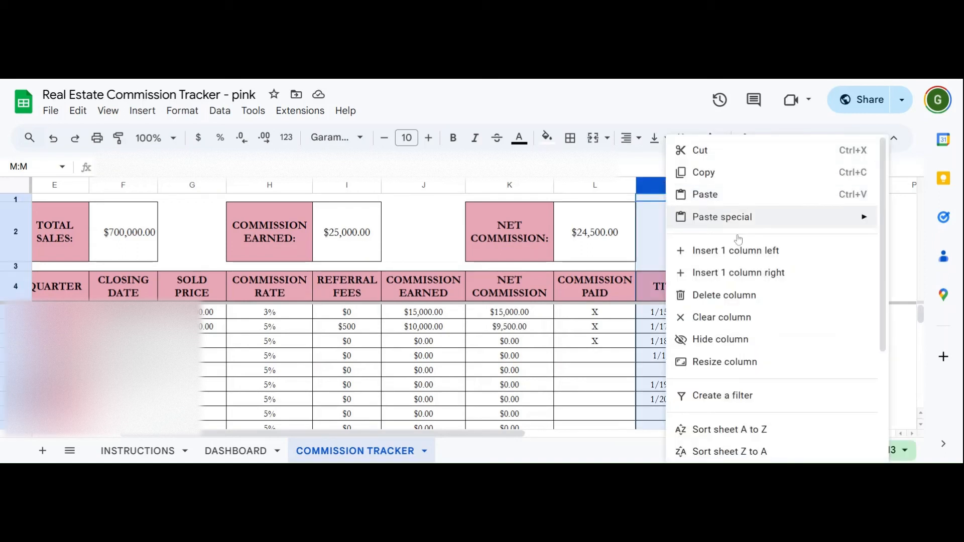
{"action": "left_click", "coordinate": [763, 272]}
{"action": "left_click", "coordinate": [753, 288]}
{"action": "type", "text": "BIRD"}
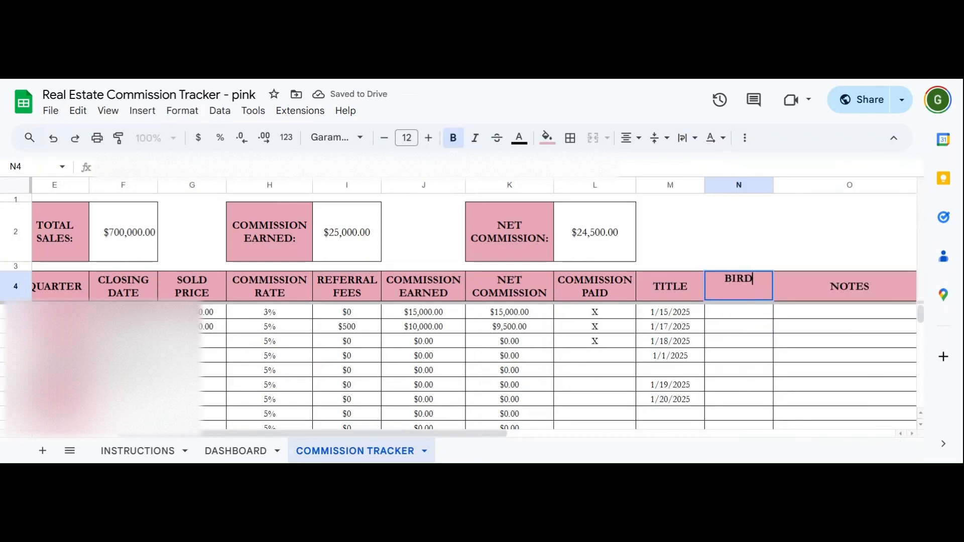
{"action": "key", "text": "BackSpace"}
{"action": "type", "text": "THDAY"}
{"action": "key", "text": "Return"}
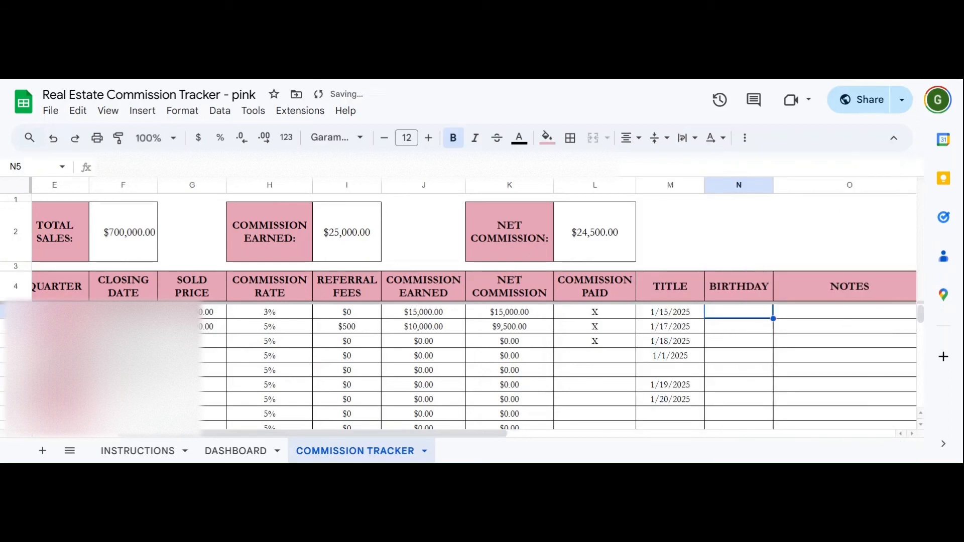
{"action": "left_click", "coordinate": [753, 288]}
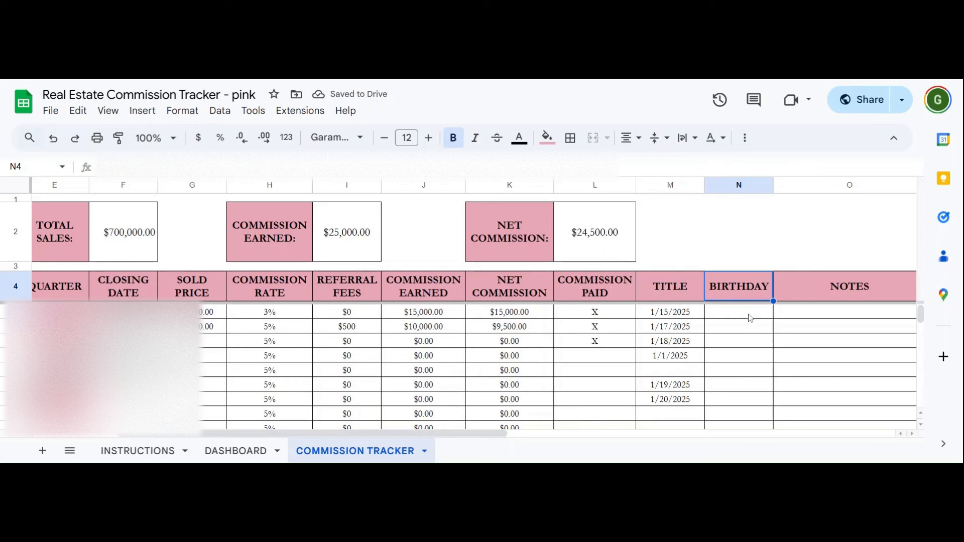
{"action": "left_click", "coordinate": [750, 313]}
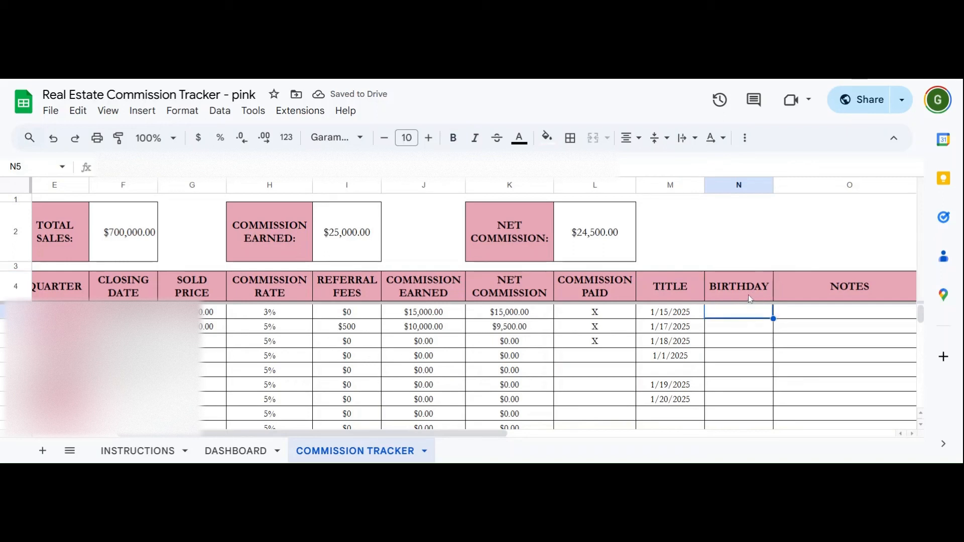
- Check the Net Commission and Commission Earned summary totals above the tracker table
{"action": "left_click", "coordinate": [591, 246]}
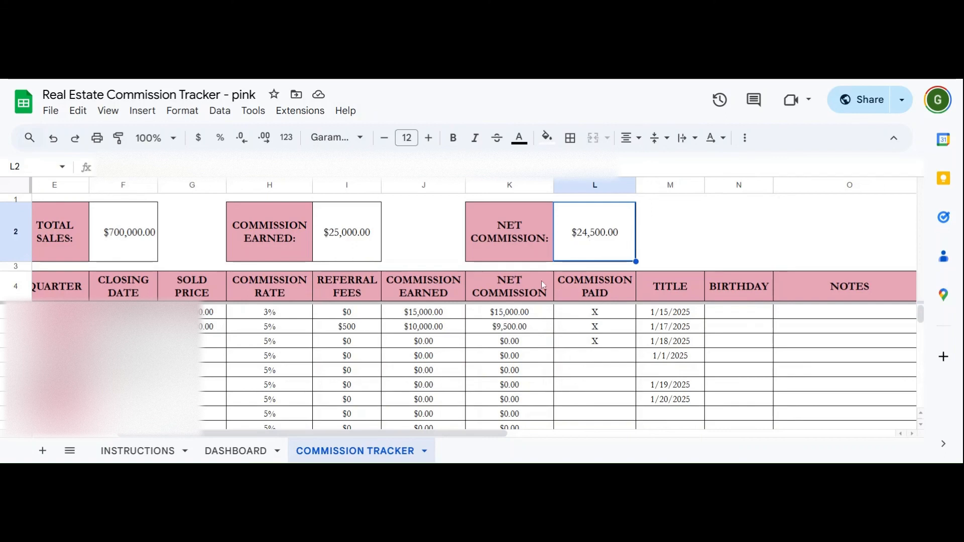
{"action": "left_click", "coordinate": [348, 244]}
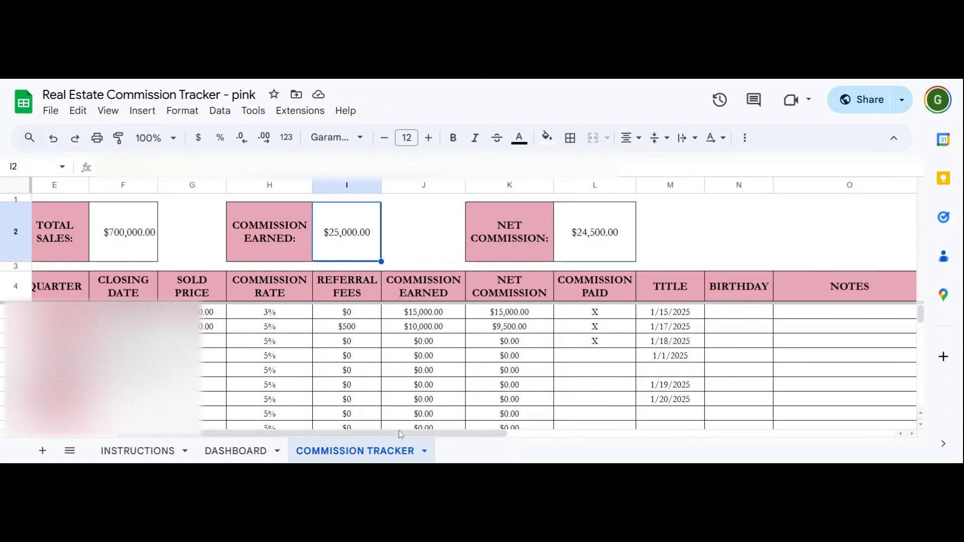
{"action": "left_click_drag", "start_coordinate": [398, 432], "coordinate": [317, 433]}
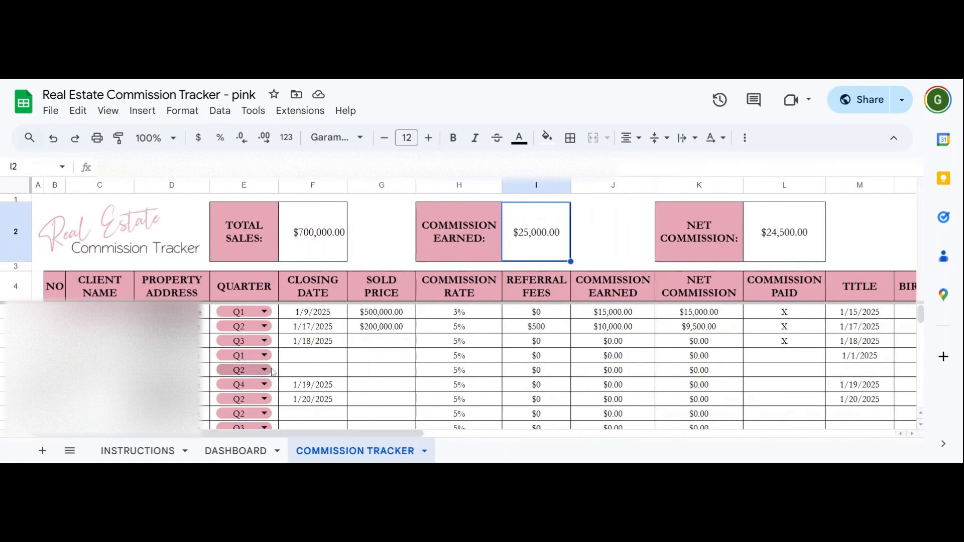